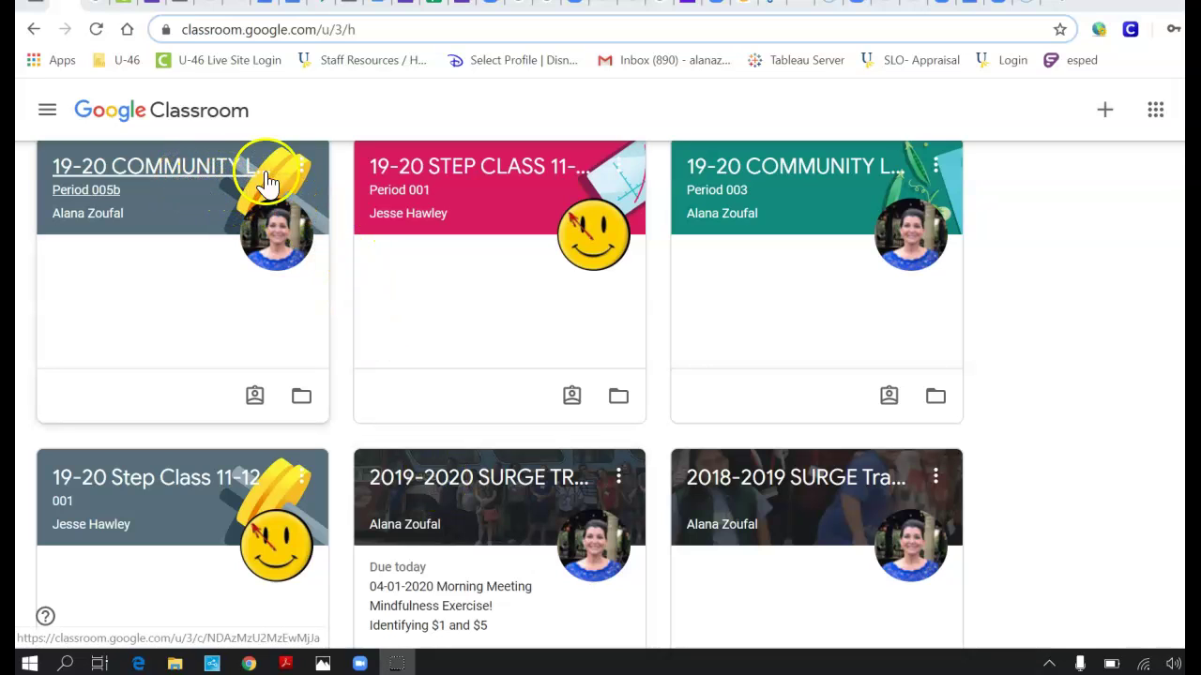
Unenroll from the Period 005b 19-20 COMMUNITY LIVING SKILLS class.
left_click(305, 176)
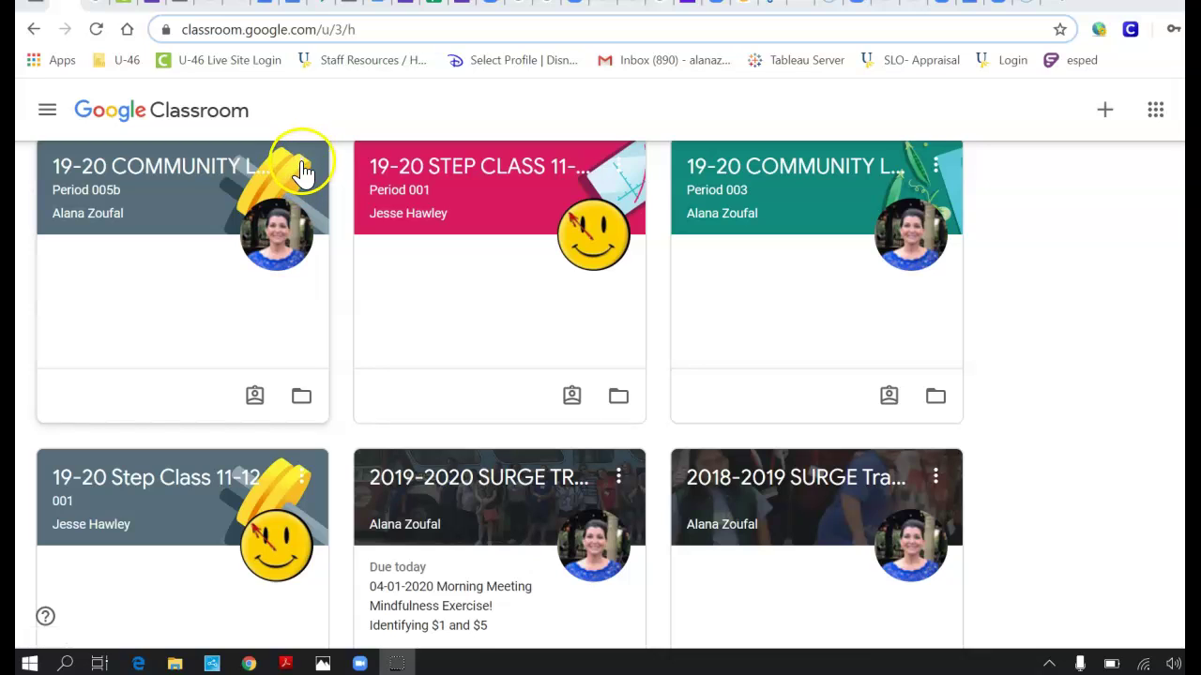
left_click(303, 177)
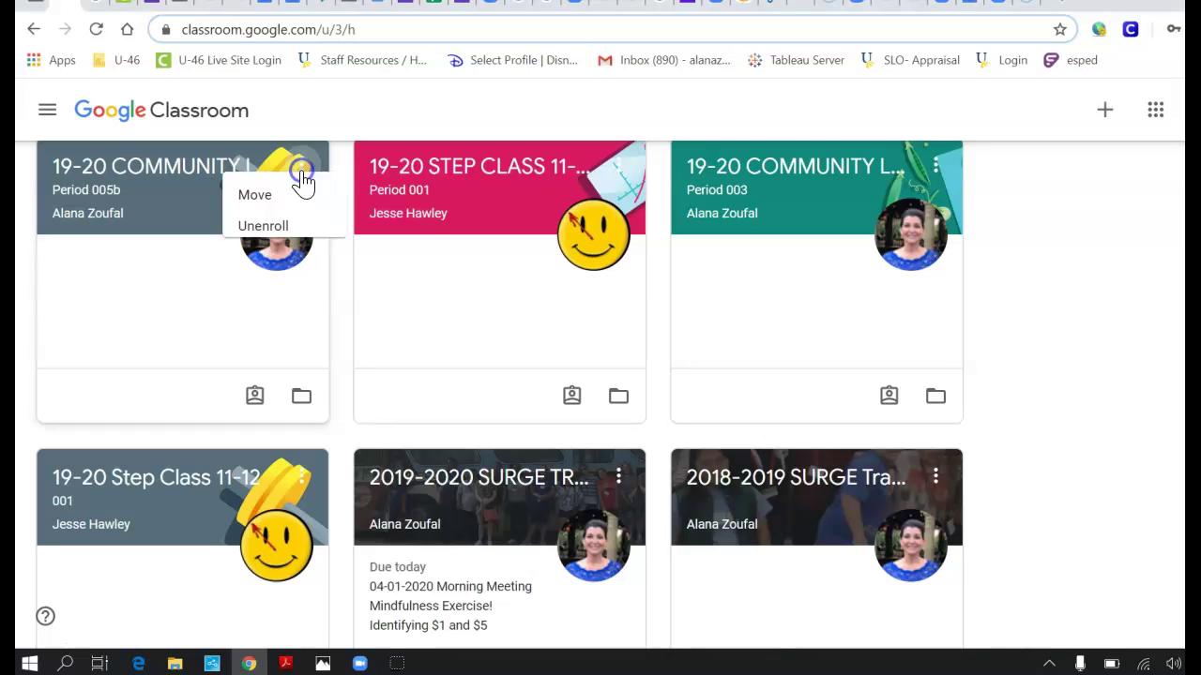
left_click(237, 247)
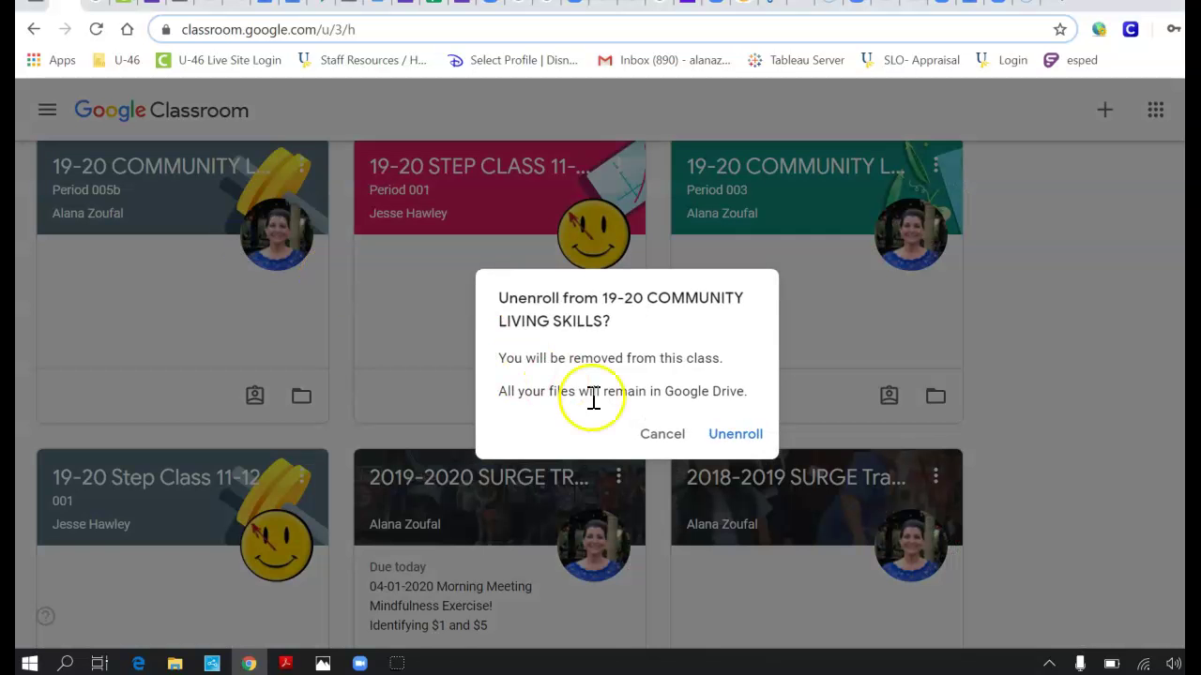
left_click(737, 438)
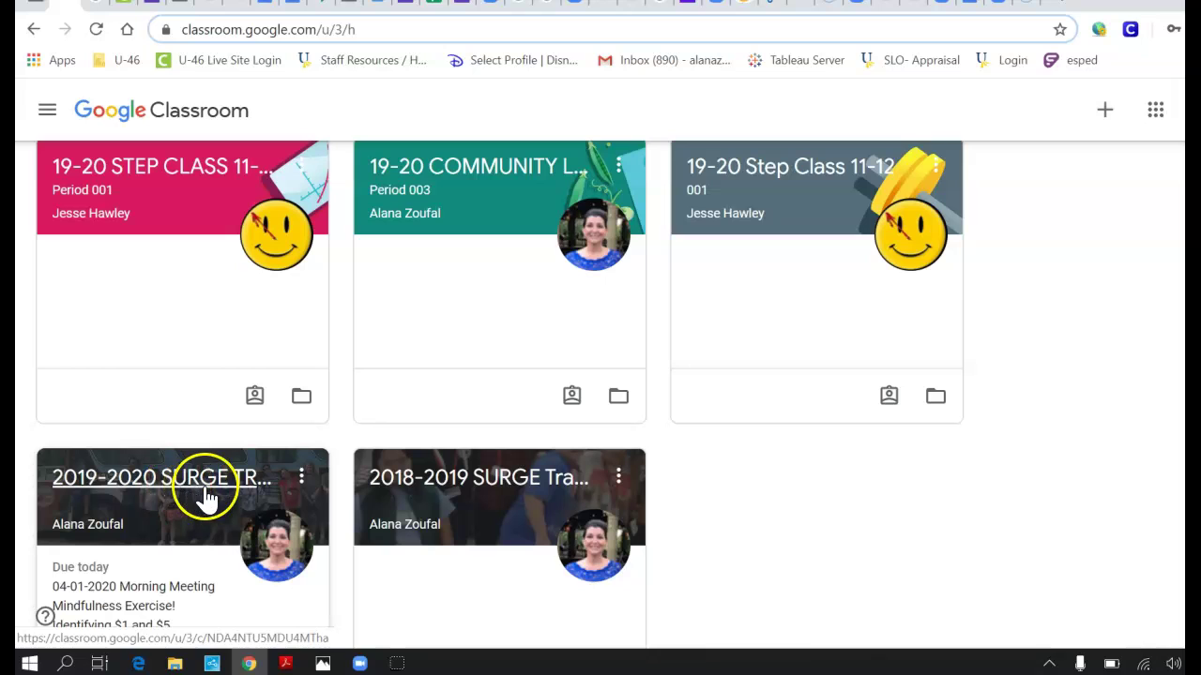
Unenroll from the Period 003 19-20 COMMUNITY LIVING SKILLS class.
left_click(622, 167)
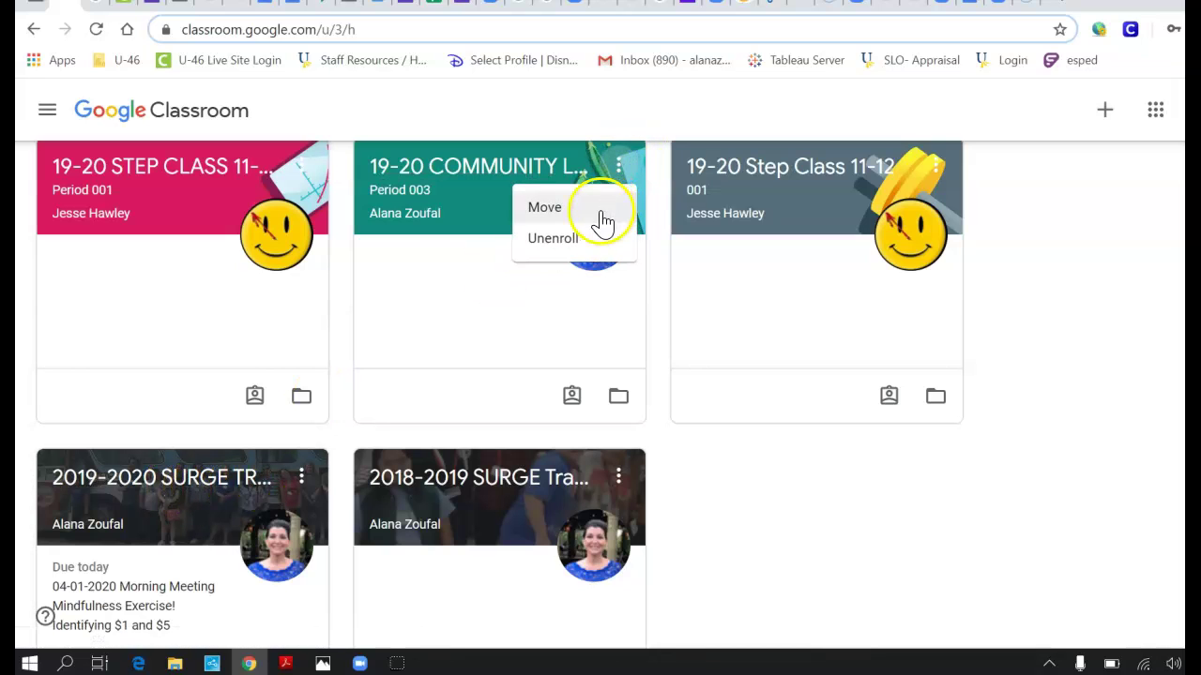
left_click(561, 238)
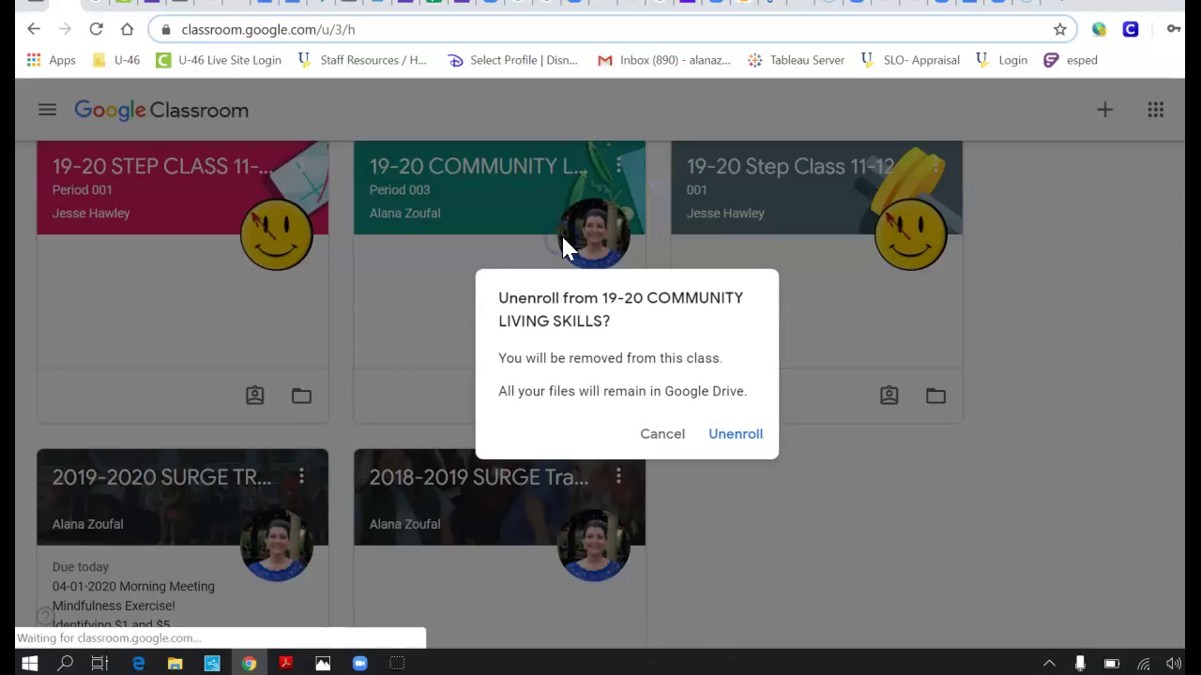
left_click(735, 436)
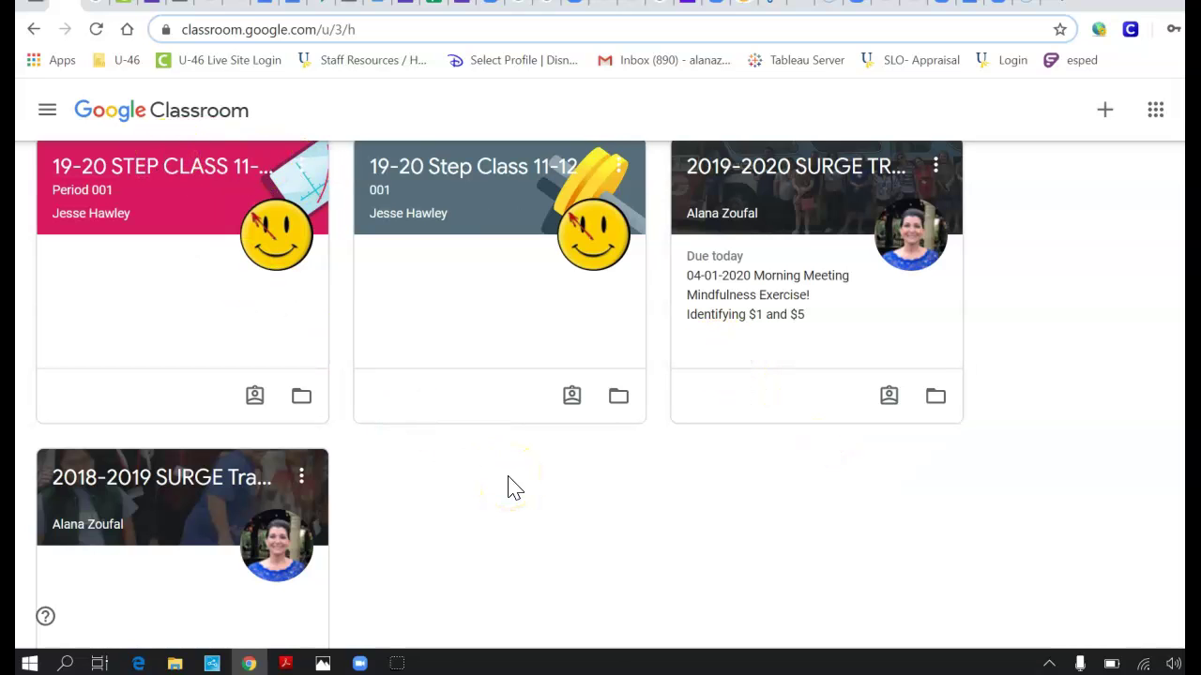
Open the 2019-2020 SURGE TRANSITION class and look through its stream, returning to the teacher's post with the how-to videos.
scroll(507, 486, "up", 1)
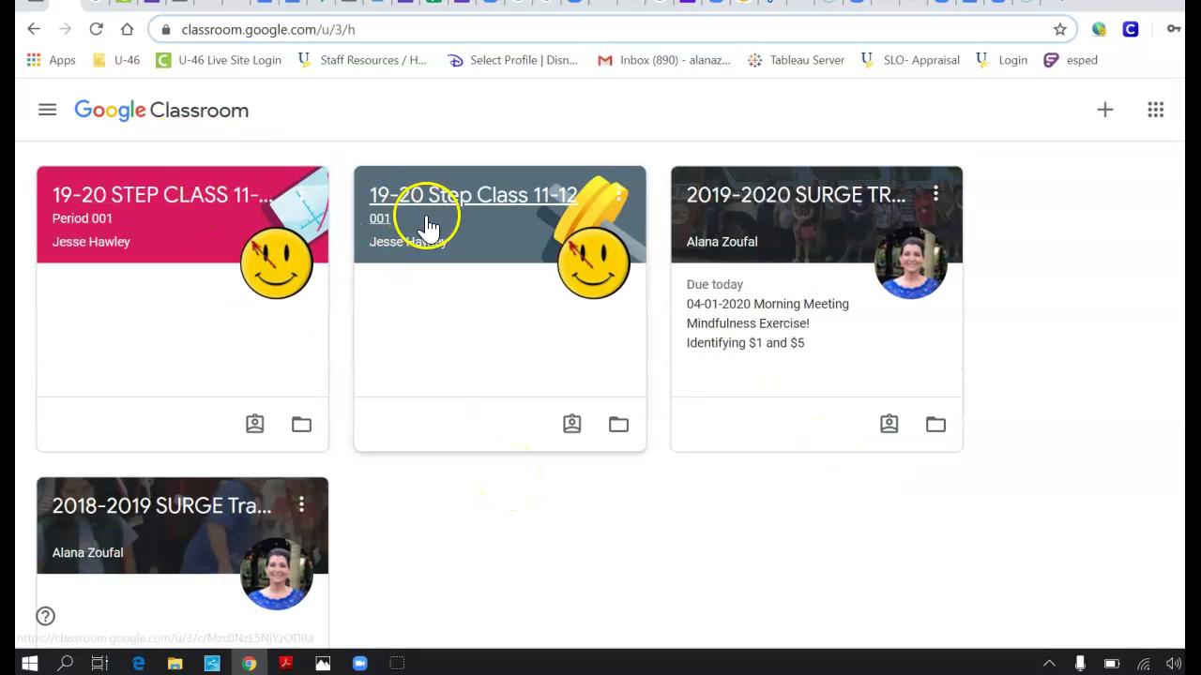
left_click(832, 208)
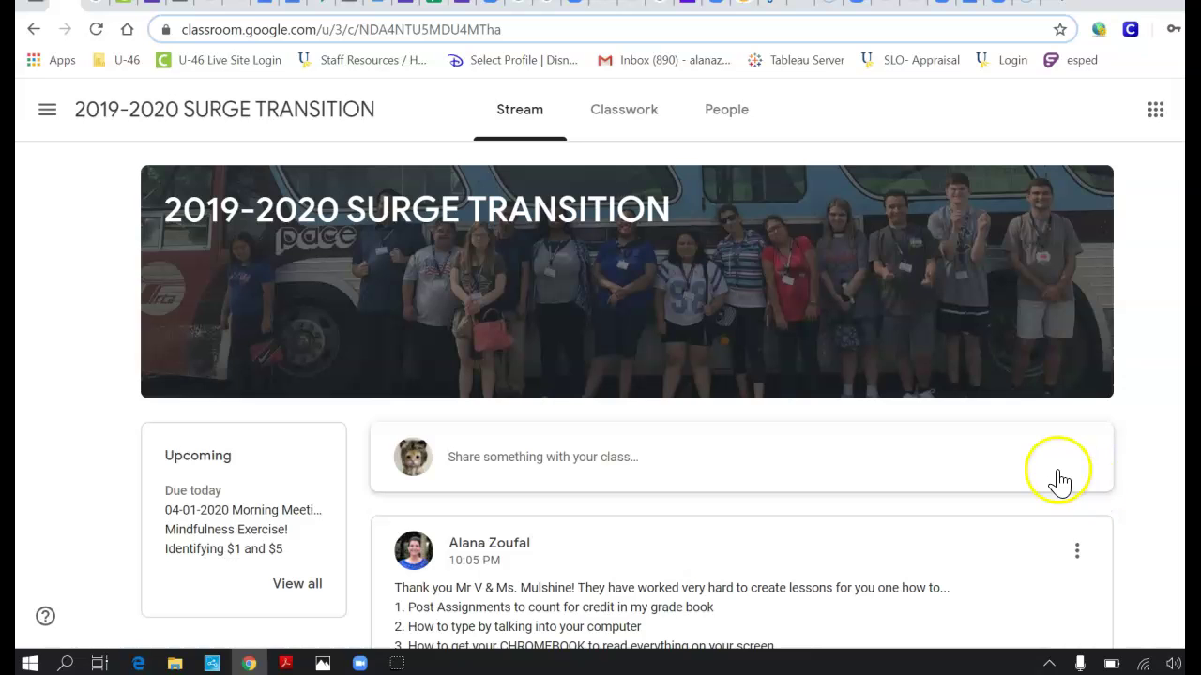
scroll(1060, 480, "down", 2)
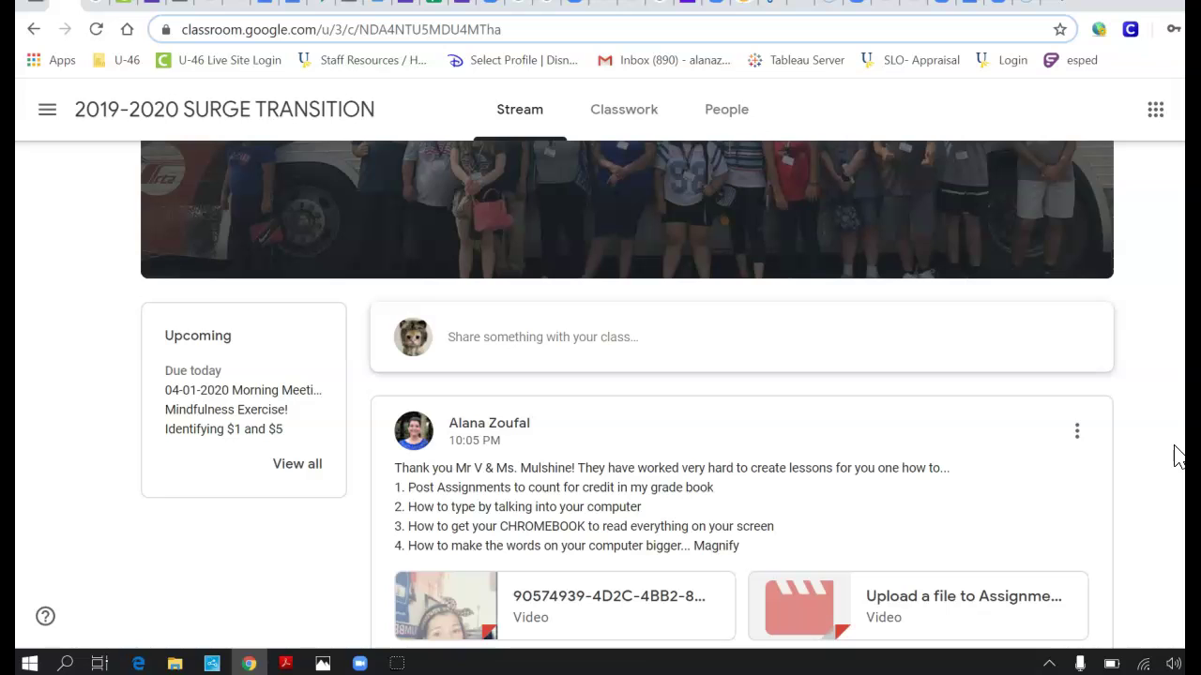
scroll(611, 481, "down", 1)
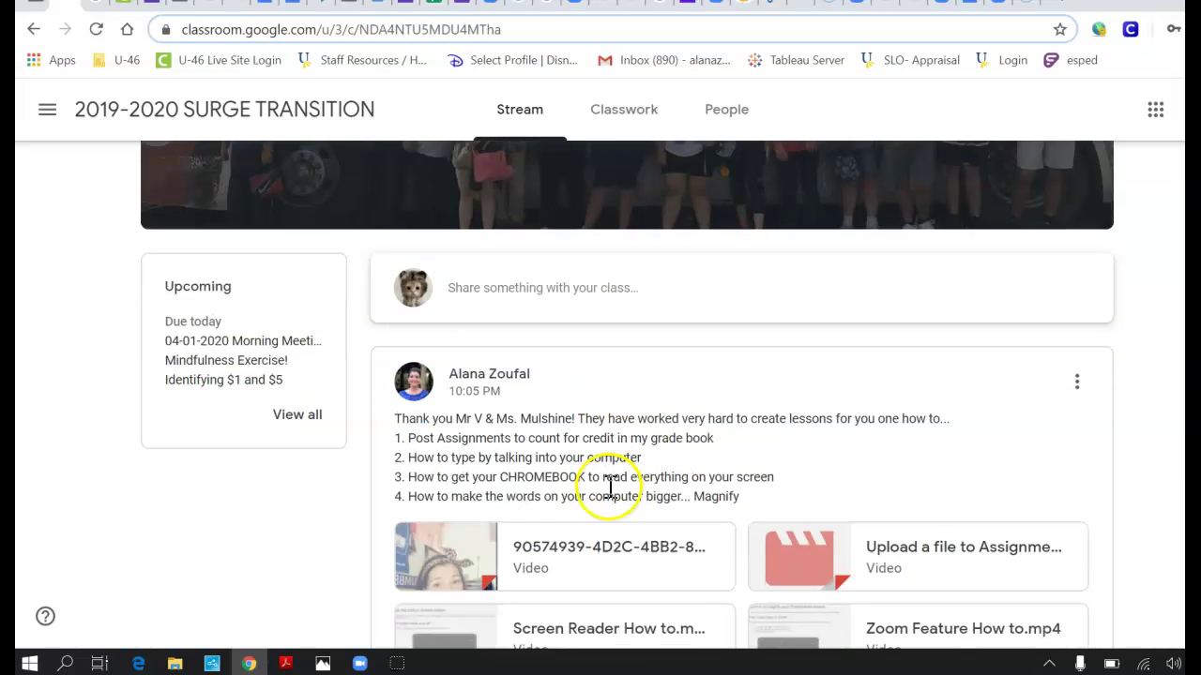
scroll(611, 487, "down", 4)
scroll(611, 487, "down", 4)
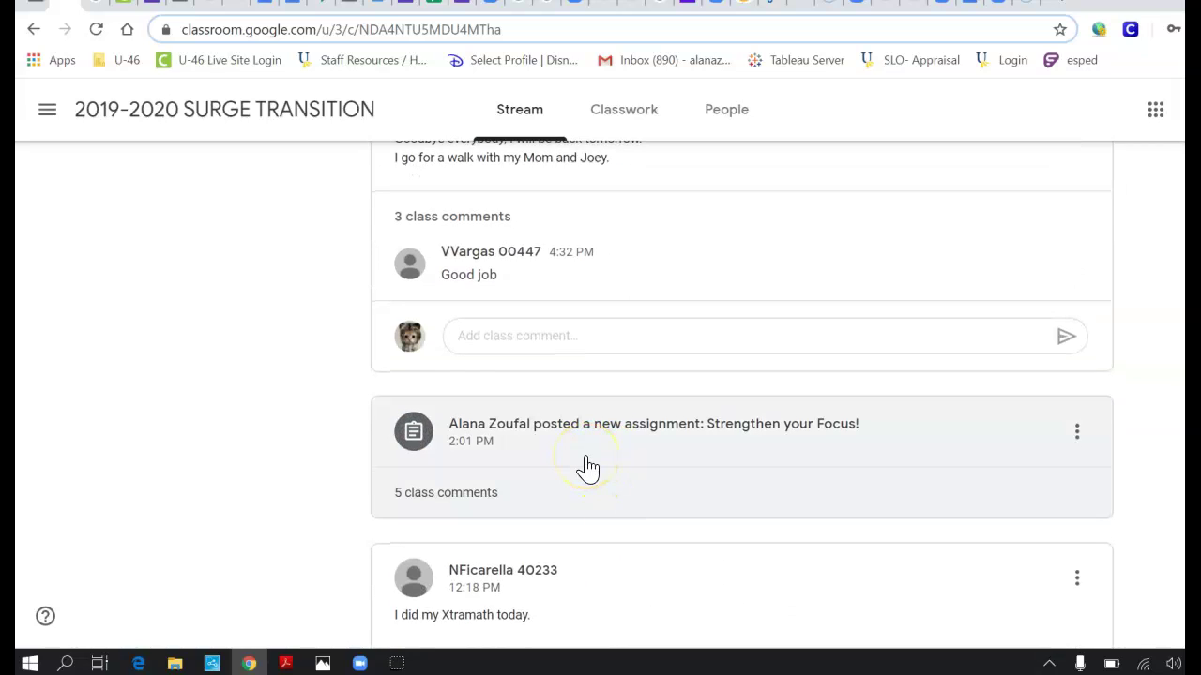
scroll(587, 466, "up", 6)
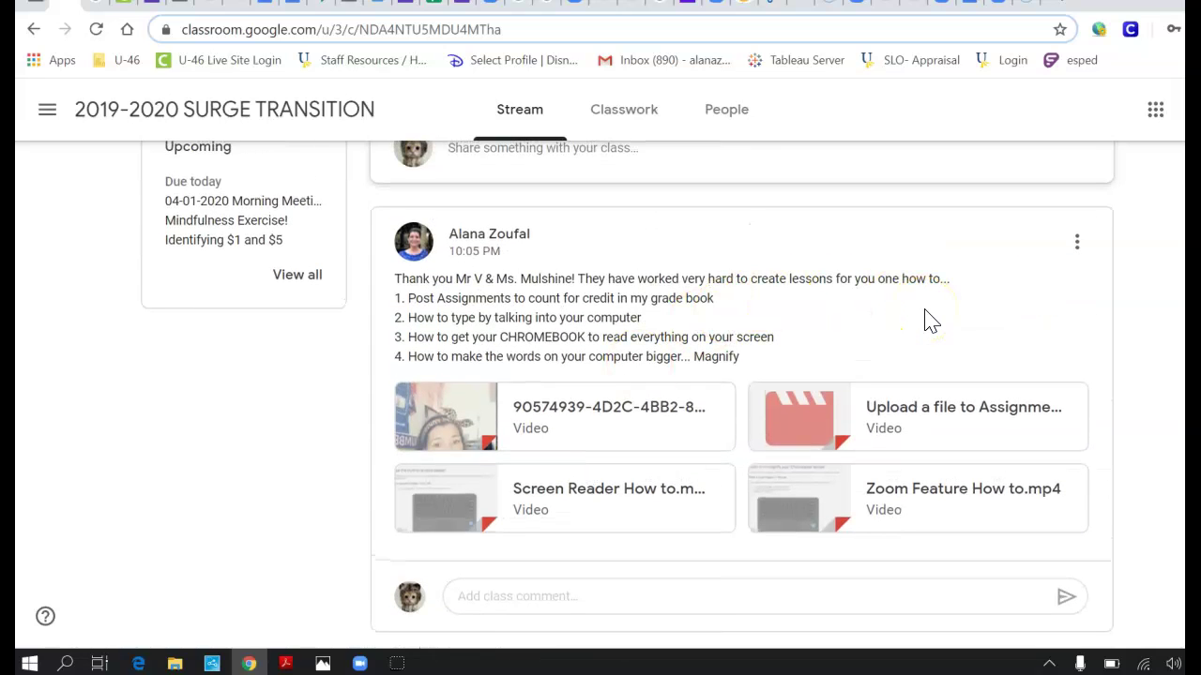
scroll(924, 321, "down", 1)
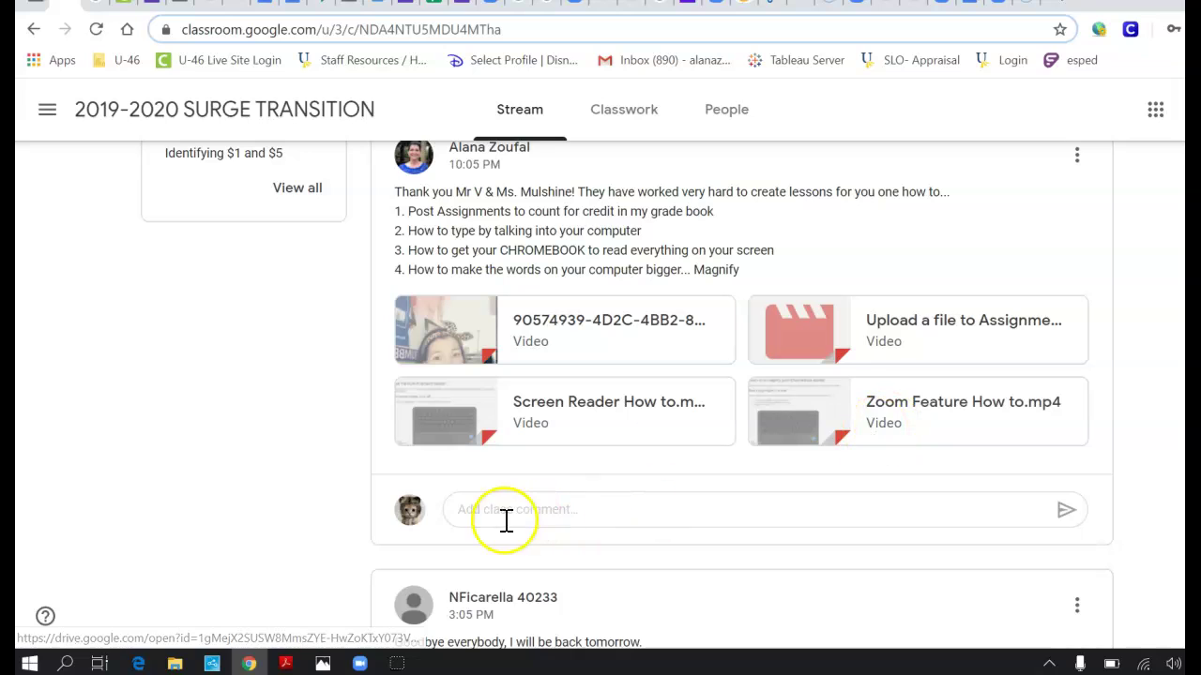
Comment "I added some of these to my computer. It was very easy and now my computer reads words to me!" on the how-to post.
left_click(480, 511)
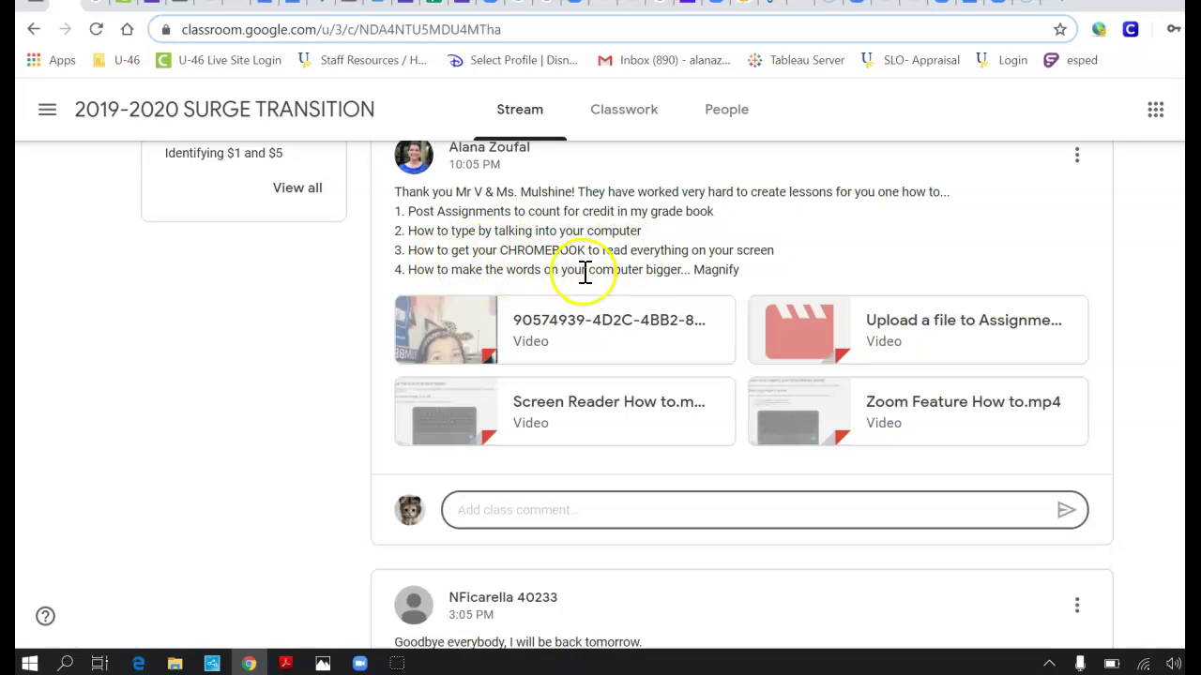
left_click(461, 507)
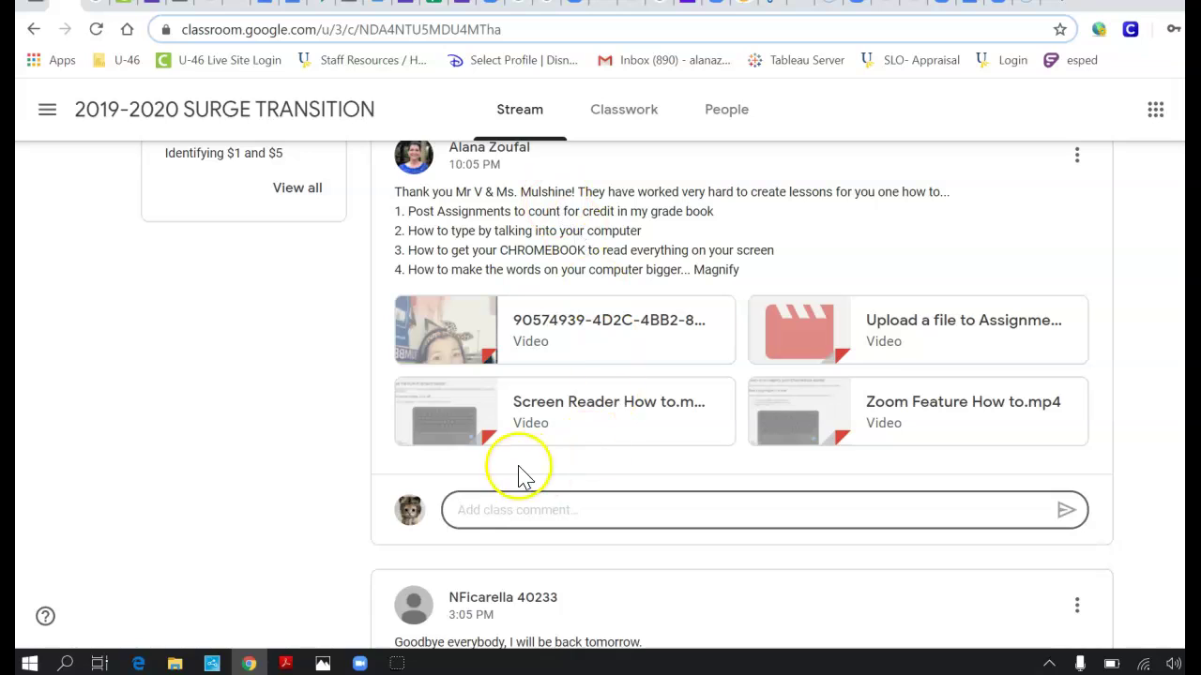
left_click(471, 508)
type("I added")
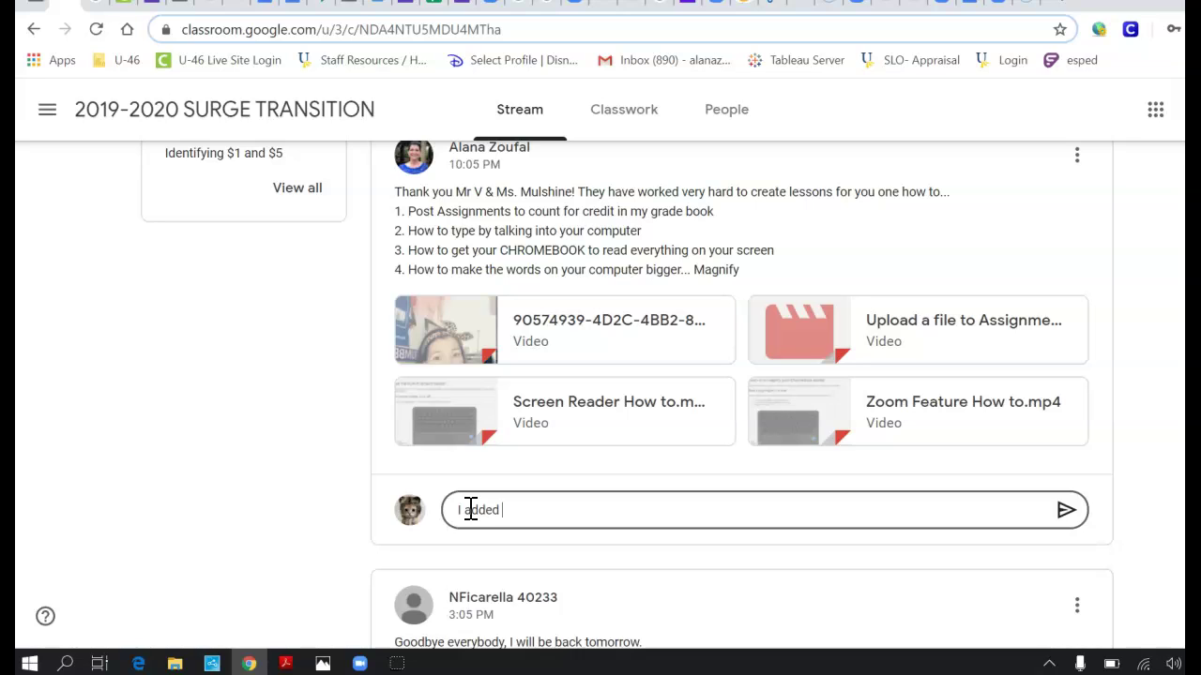
type(" some of these to my computer.  It")
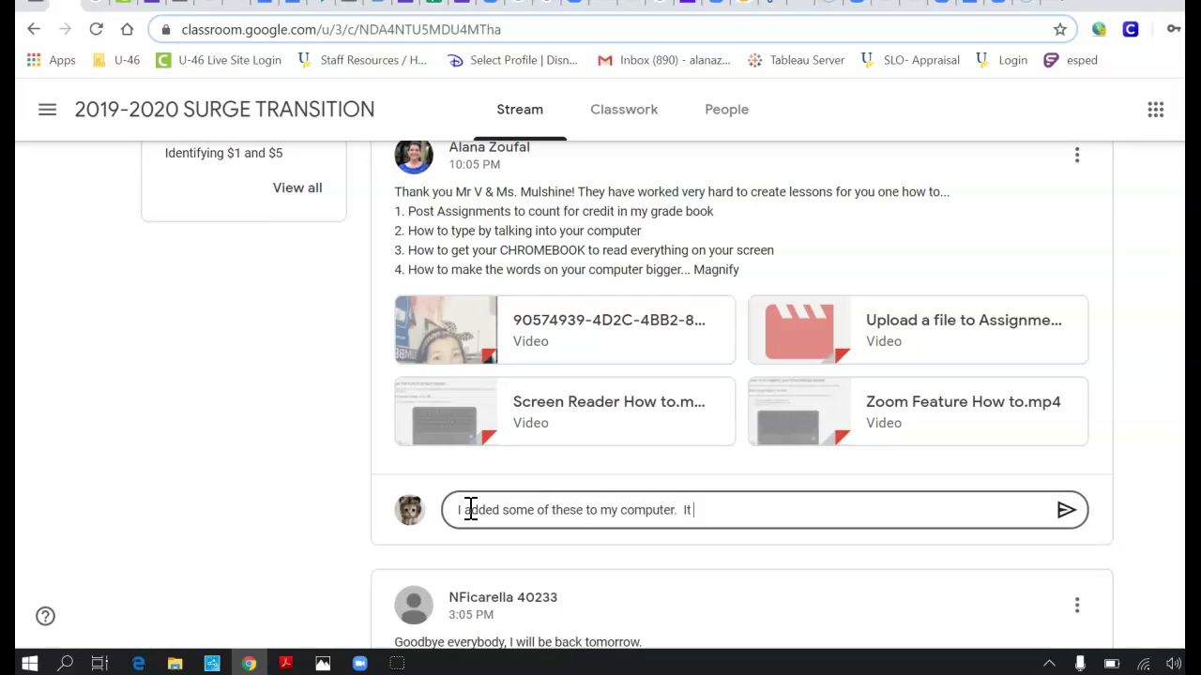
type(" was very easy and now my computer reads words to me!")
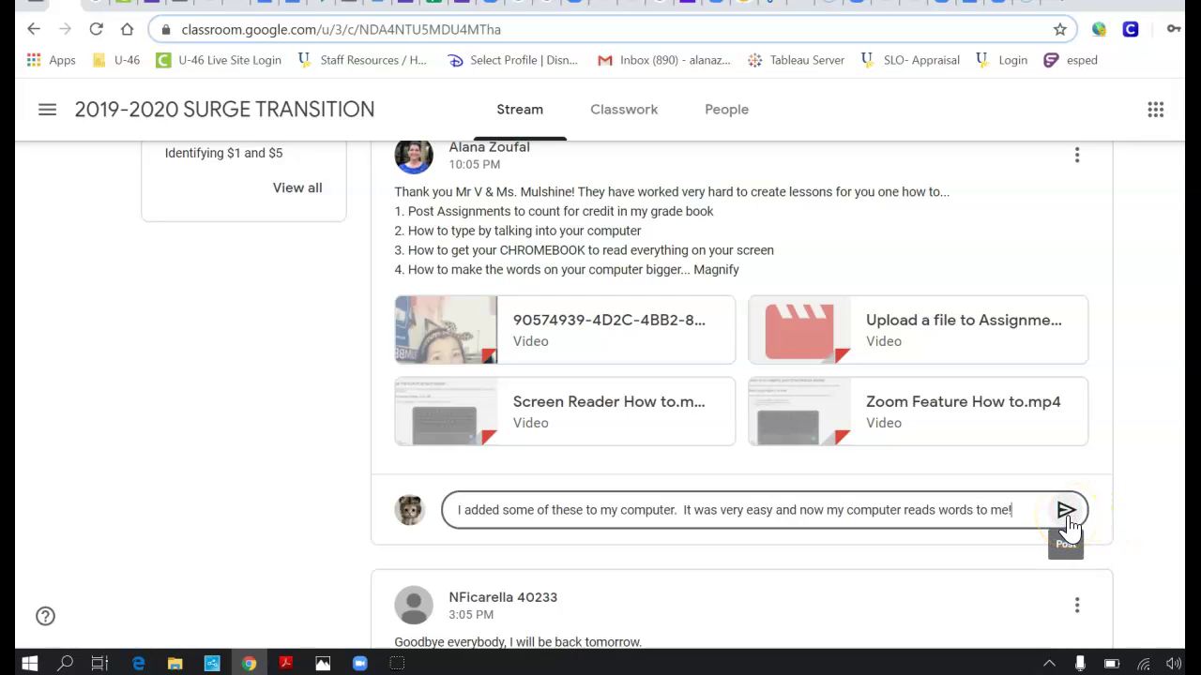
left_click(1067, 514)
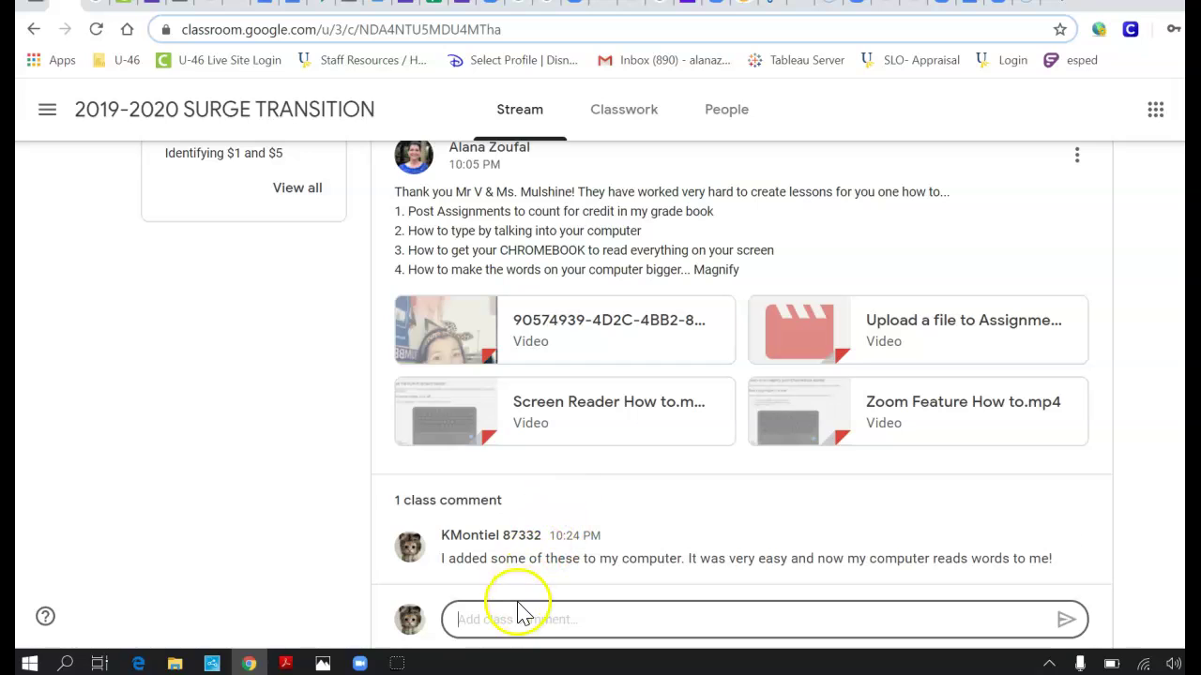
Post the class comment "I hope you had a nice walk. I went on a walk today too!" on the classmate's post about walking.
left_click(488, 626)
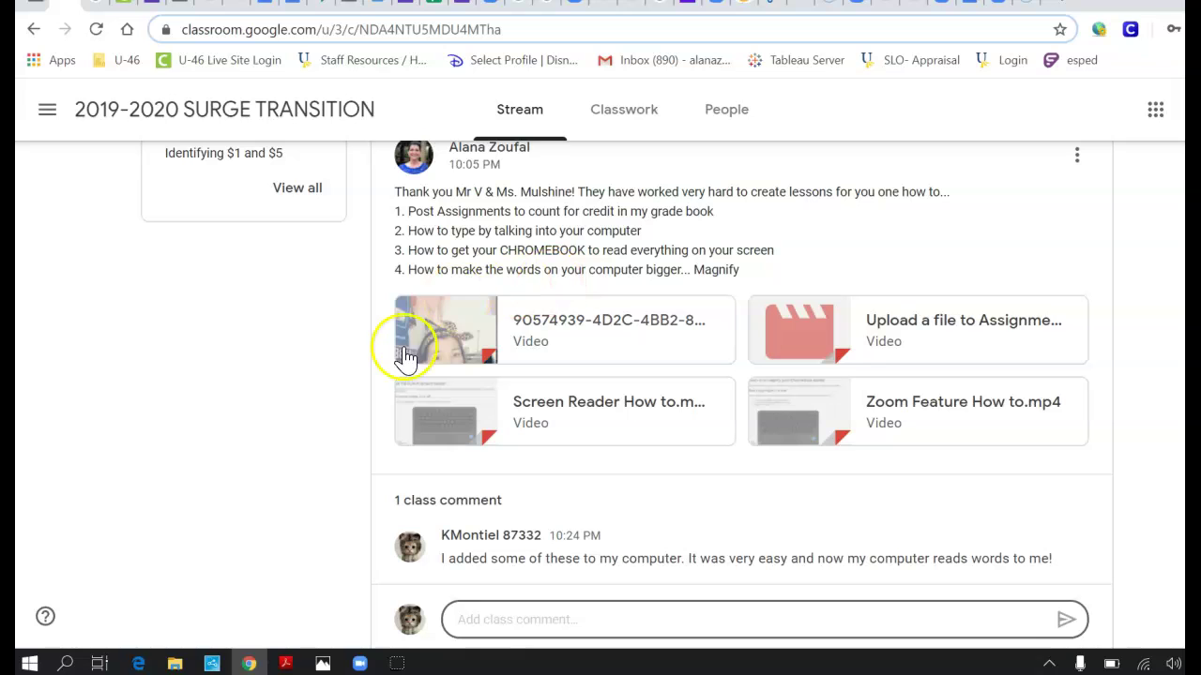
scroll(771, 405, "down", 4)
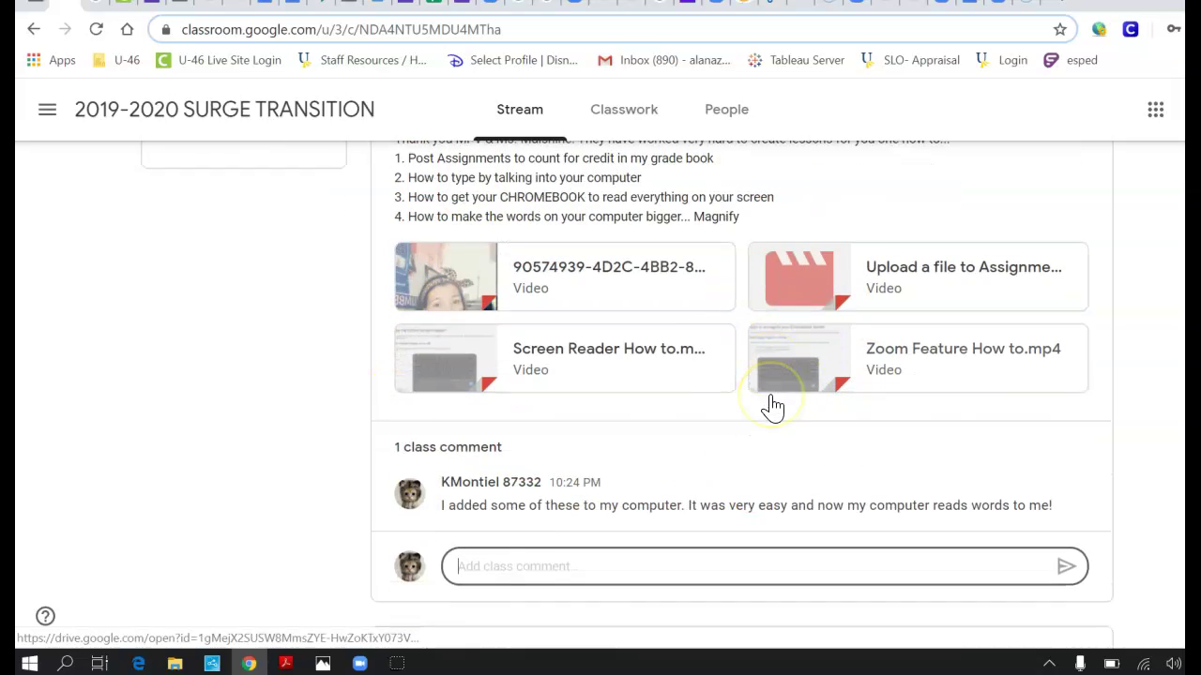
scroll(771, 406, "down", 1)
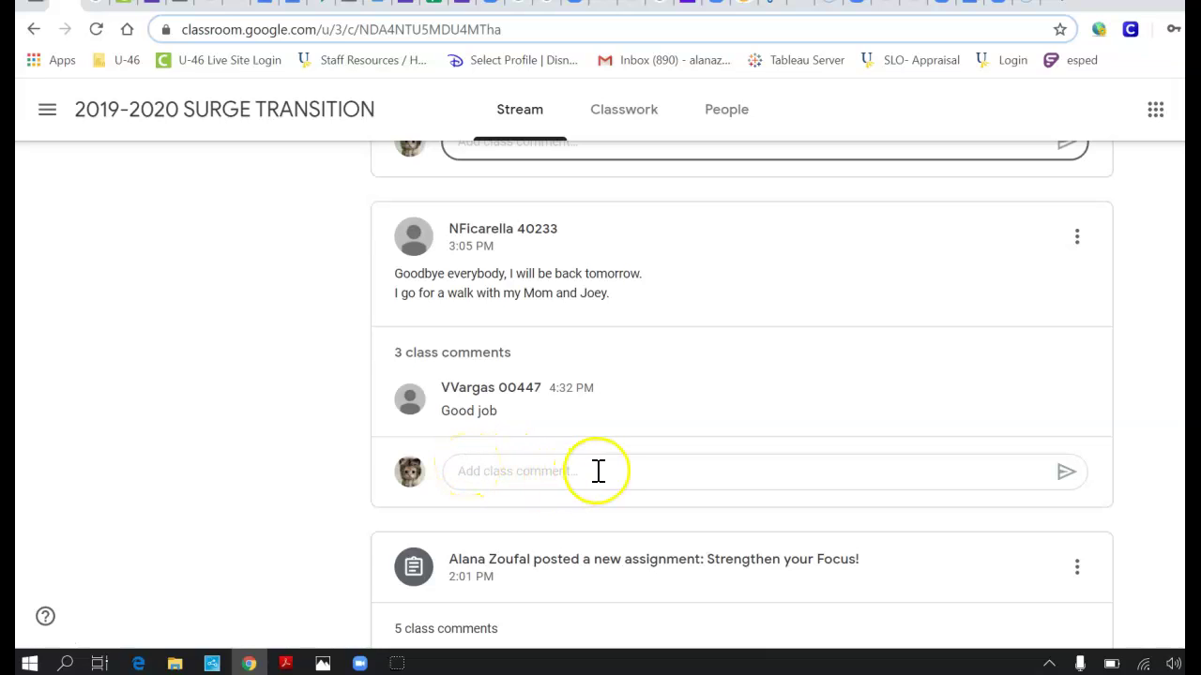
left_click(654, 472)
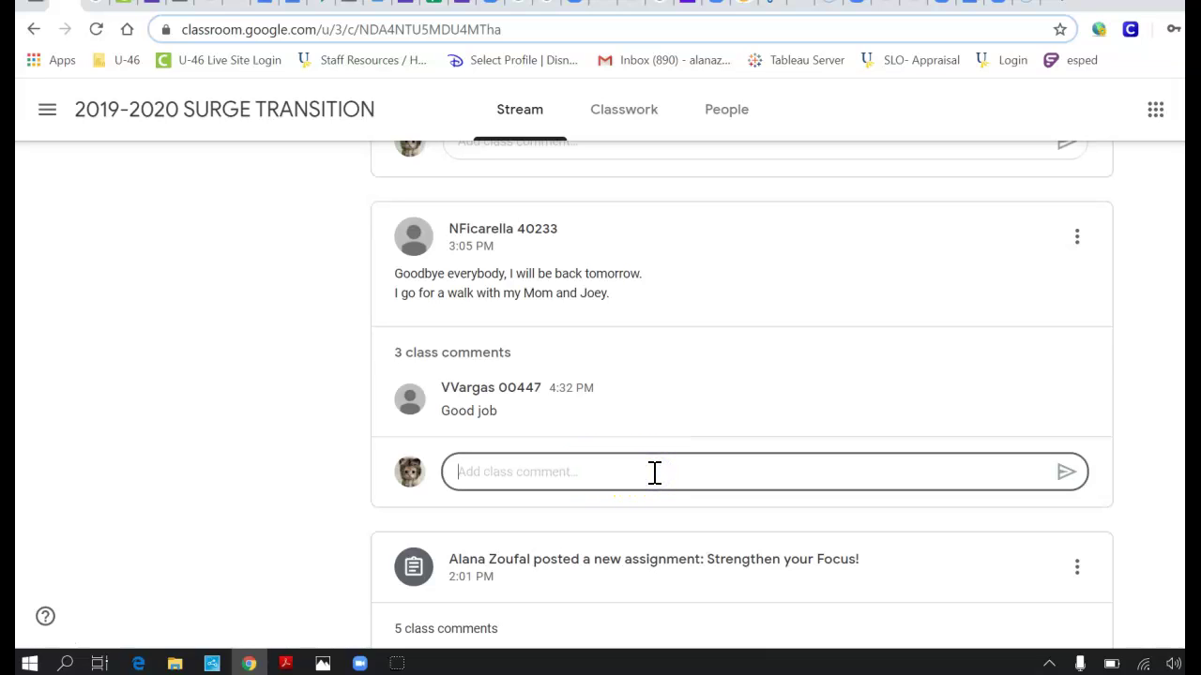
type("I")
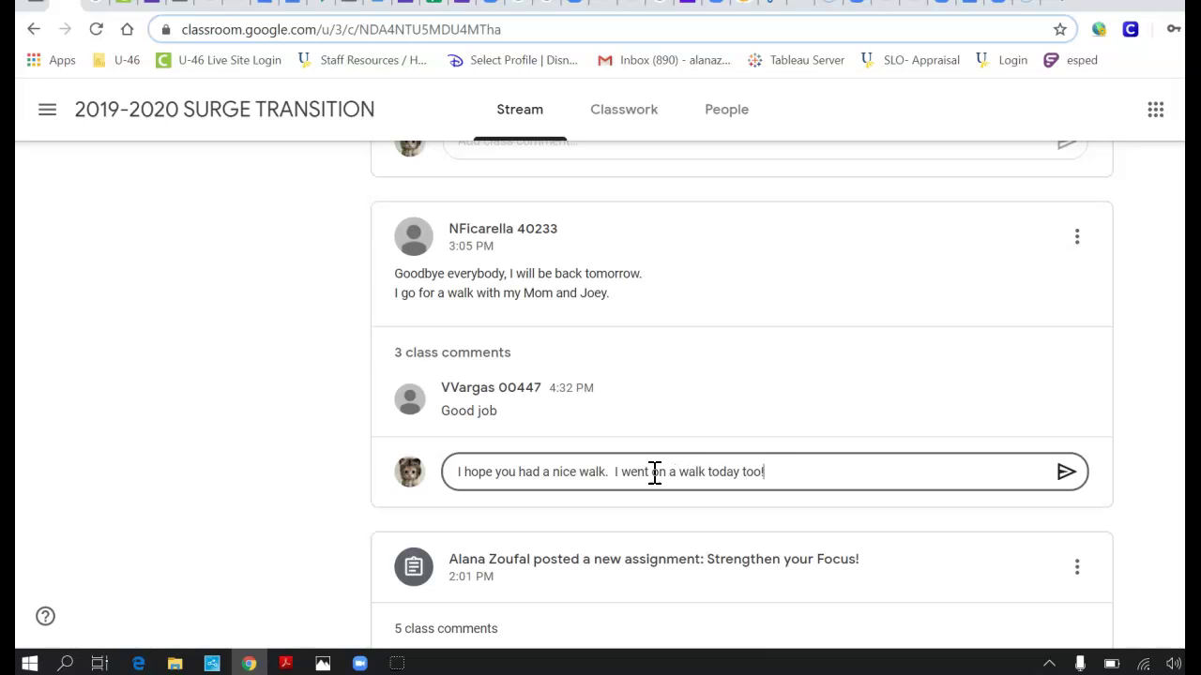
left_click(1067, 474)
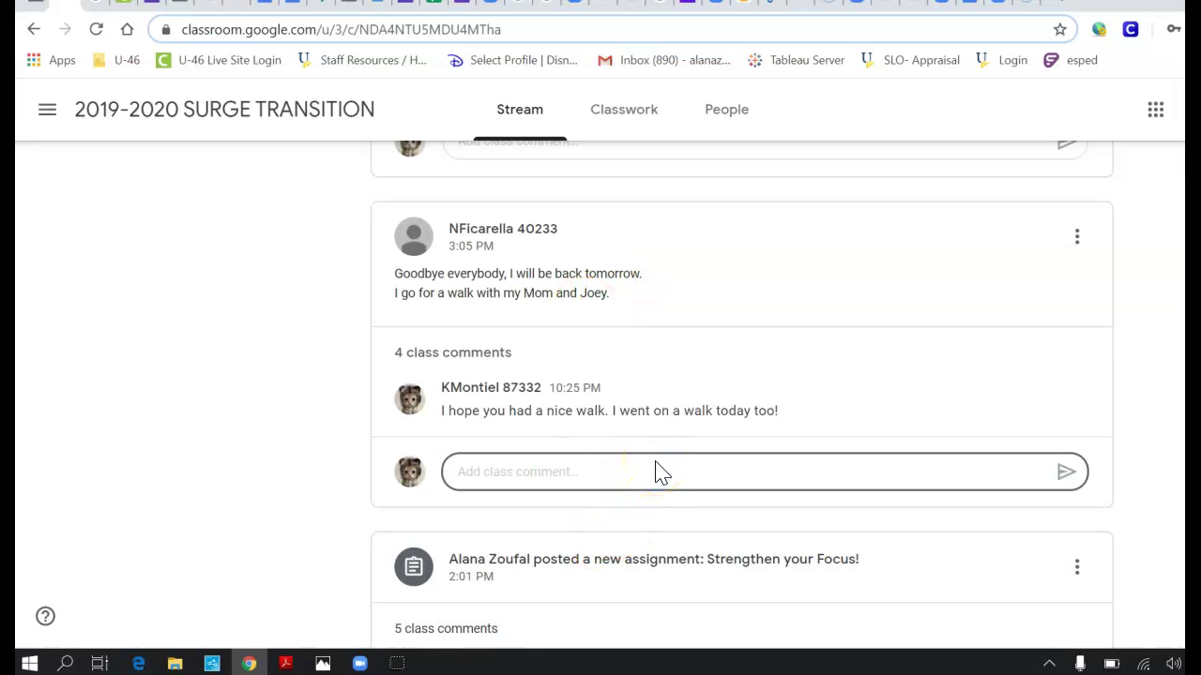
Open the "Strengthen your Focus!" assignment from the stream and start a private comment to the teacher.
scroll(654, 472, "down", 3)
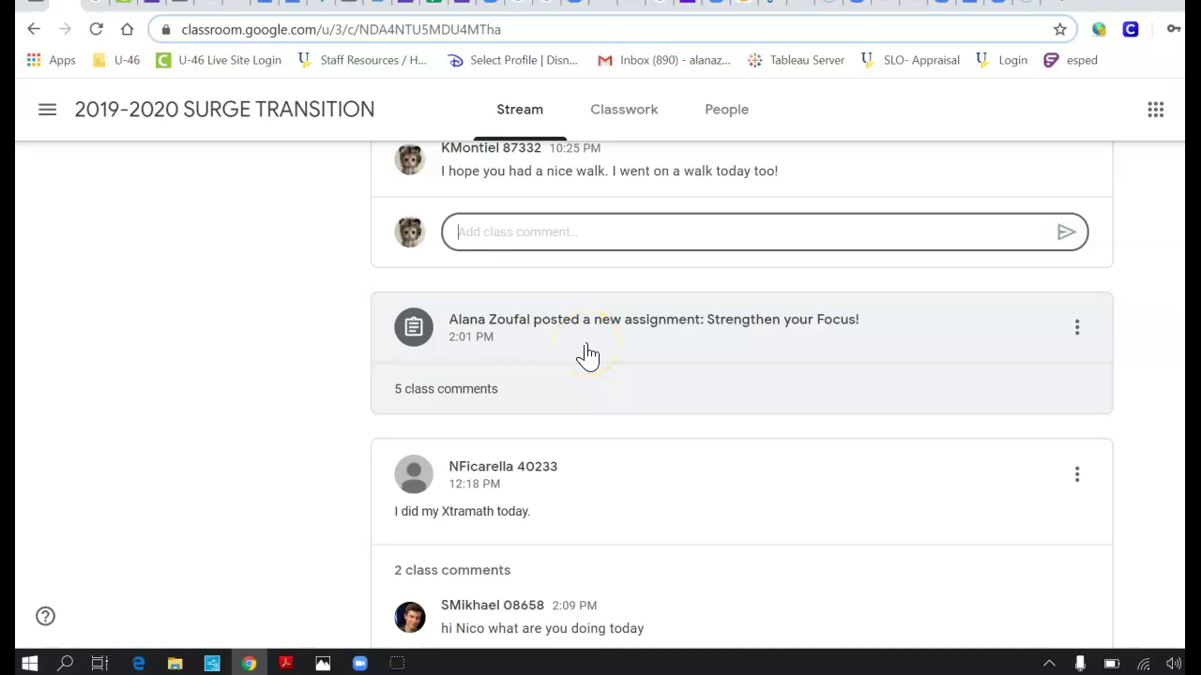
left_click(653, 353)
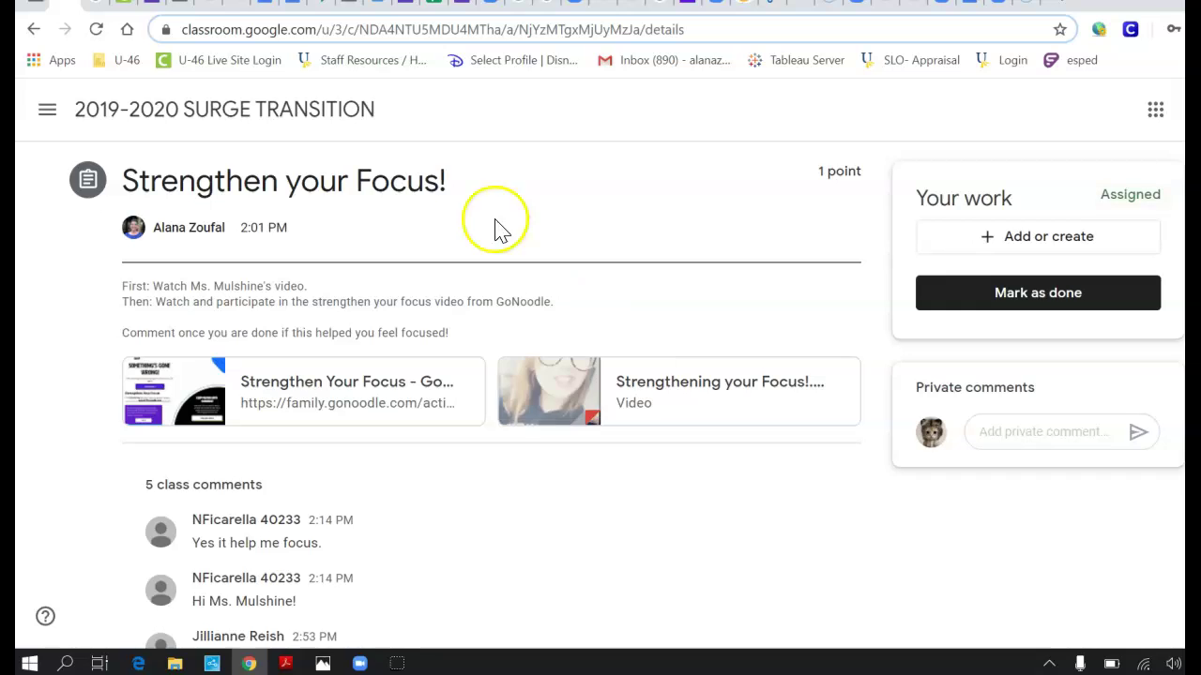
scroll(431, 188, "down", 2)
scroll(495, 335, "up", 2)
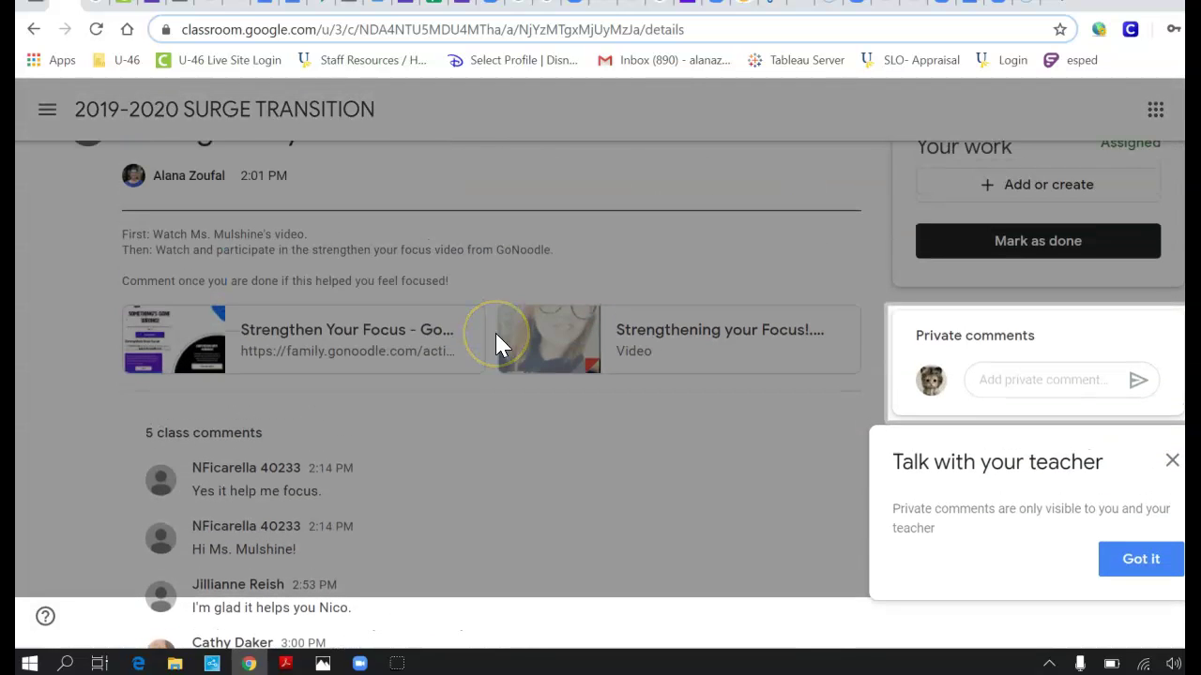
scroll(498, 335, "up", 1)
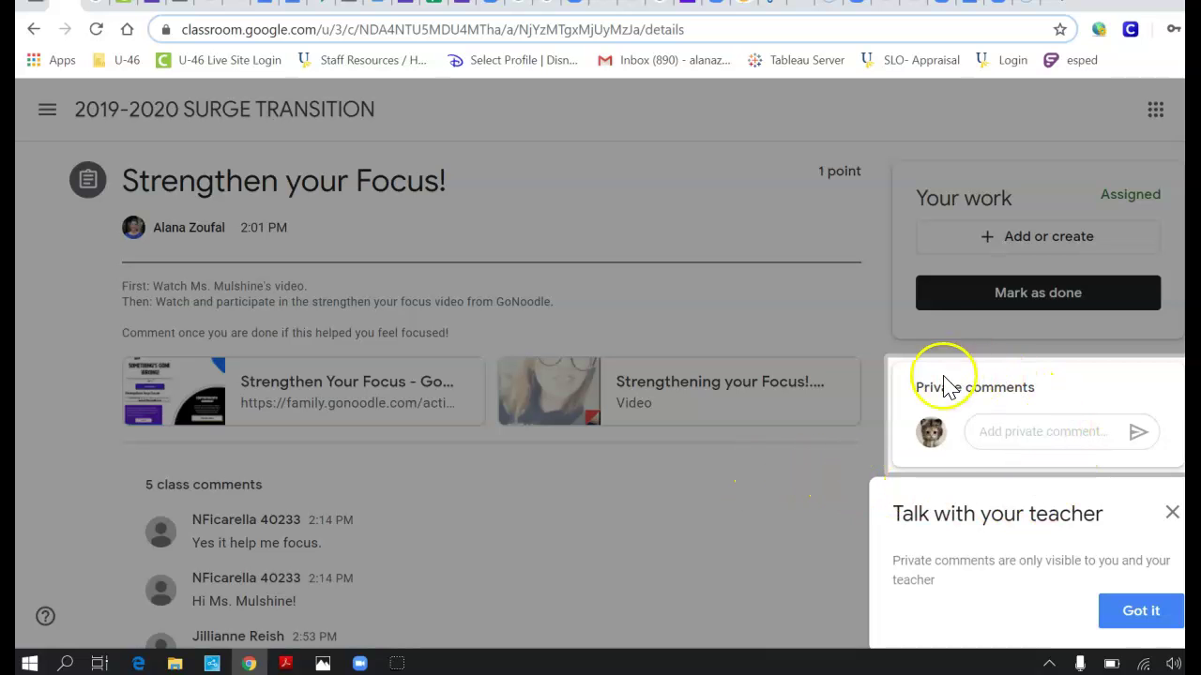
left_click(1002, 431)
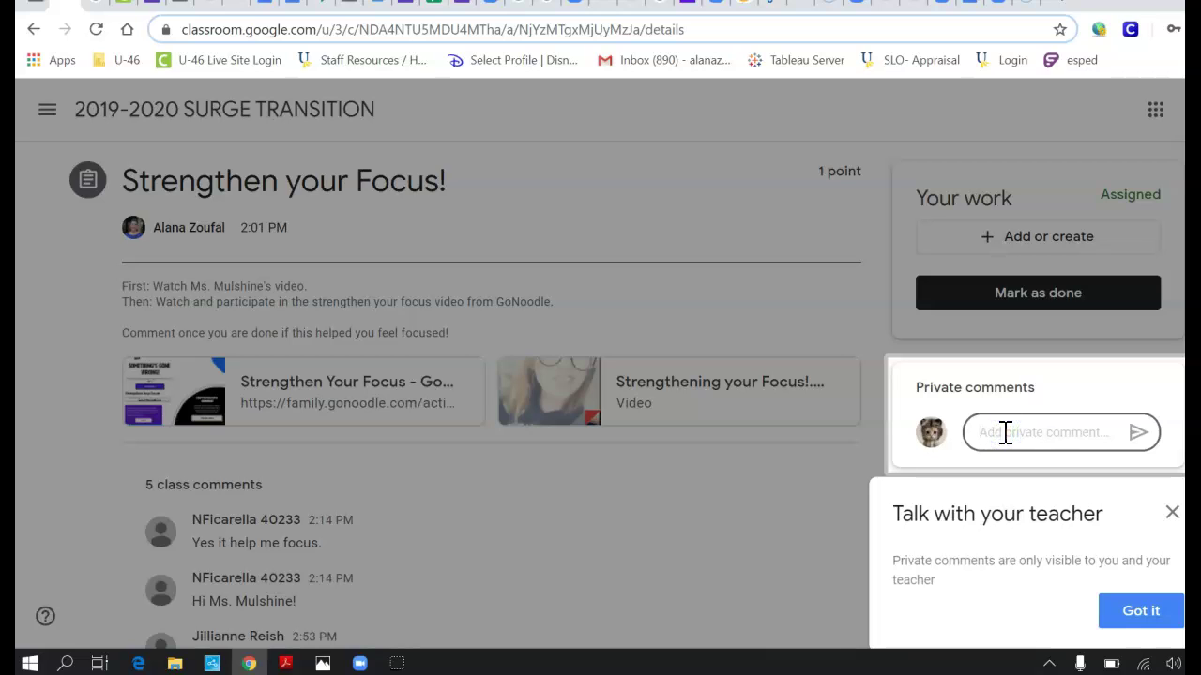
type("I co")
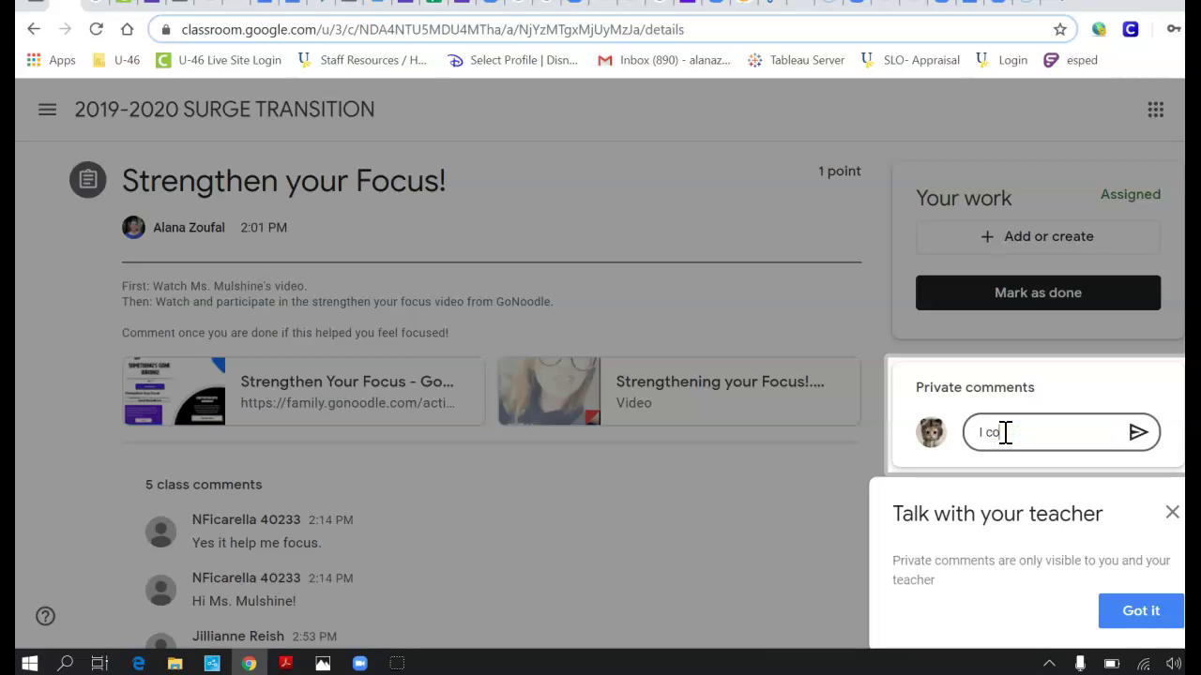
type("mpleted the assignment")
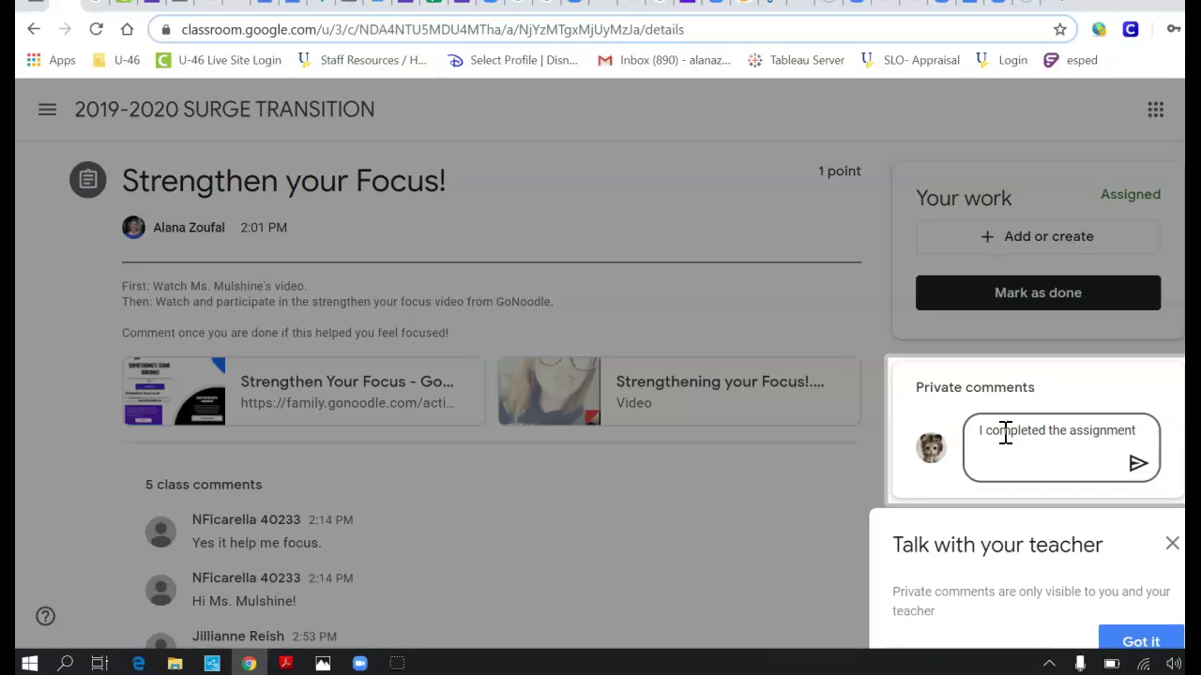
key("BackSpace")
key("BackSpace")
key("BackSpace")
key("BackSpace")
key("BackSpace")
key("BackSpace")
key("BackSpace")
key("BackSpace")
key("BackSpace")
key("BackSpace")
key("BackSpace")
key("BackSpace")
key("BackSpace")
key("BackSpace")
key("BackSpace")
key("BackSpace")
key("BackSpace")
key("BackSpace")
key("BackSpace")
key("BackSpace")
key("BackSpace")
type("I watched the video")
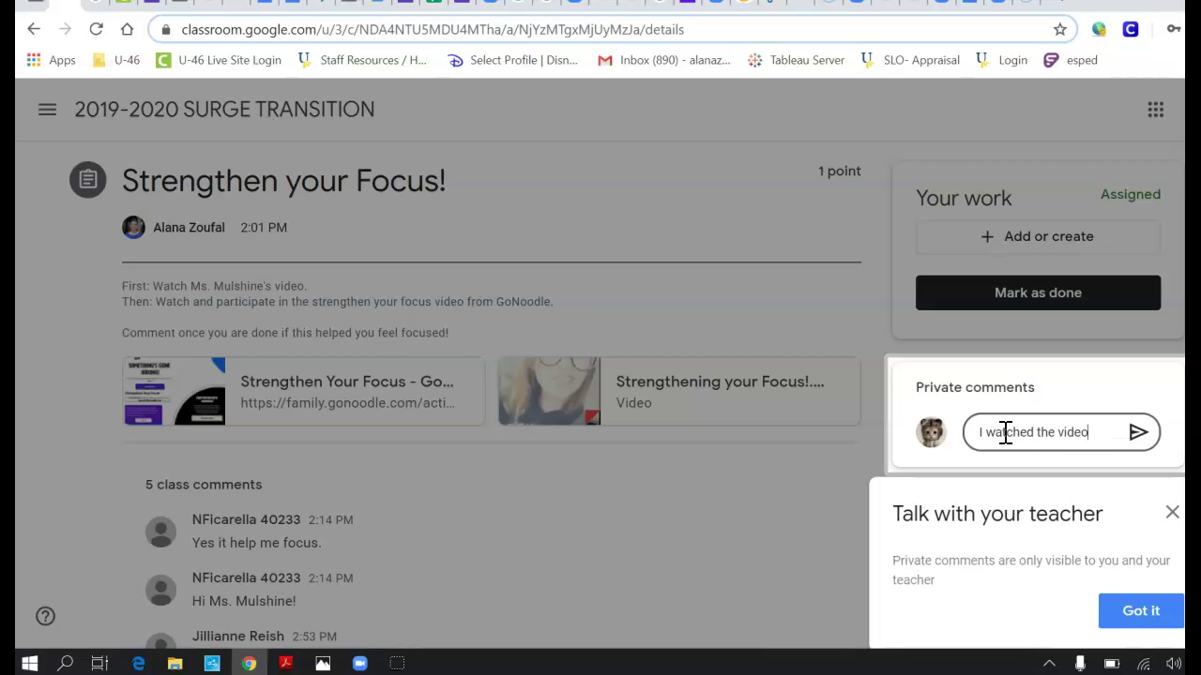
key("BackSpace")
Replace the private comment draft with "ALL DONE!" and dismiss the tip about talking with the teacher.
type("ALL DONE!")
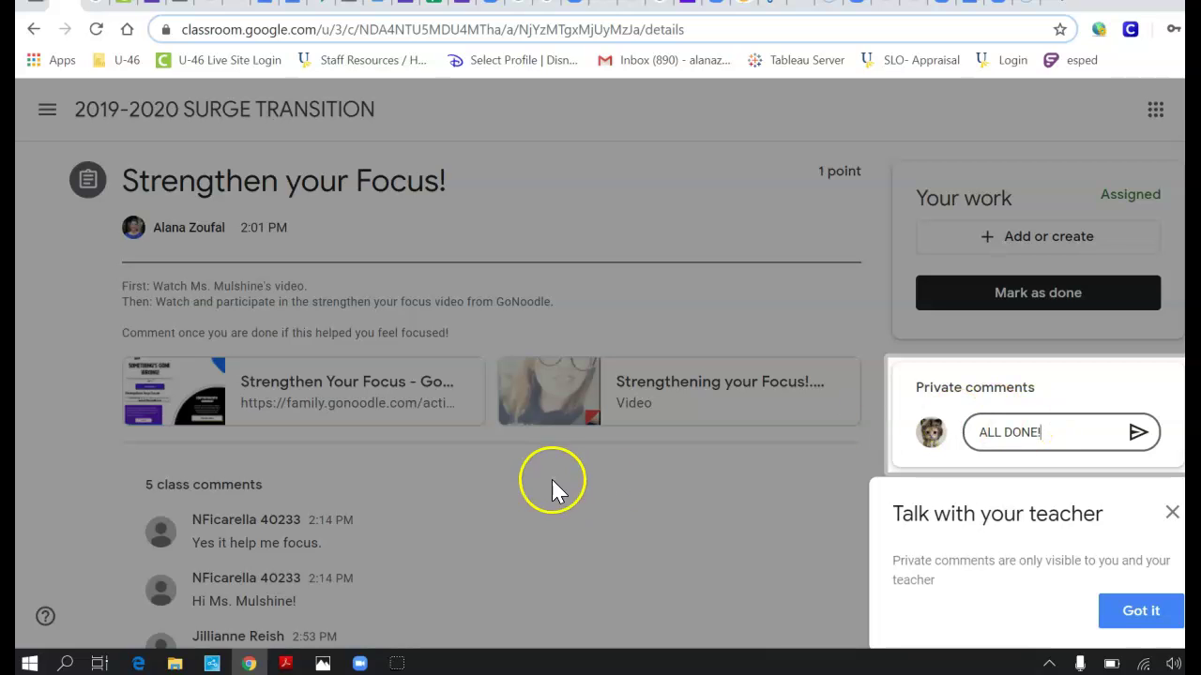
scroll(551, 487, "down", 3)
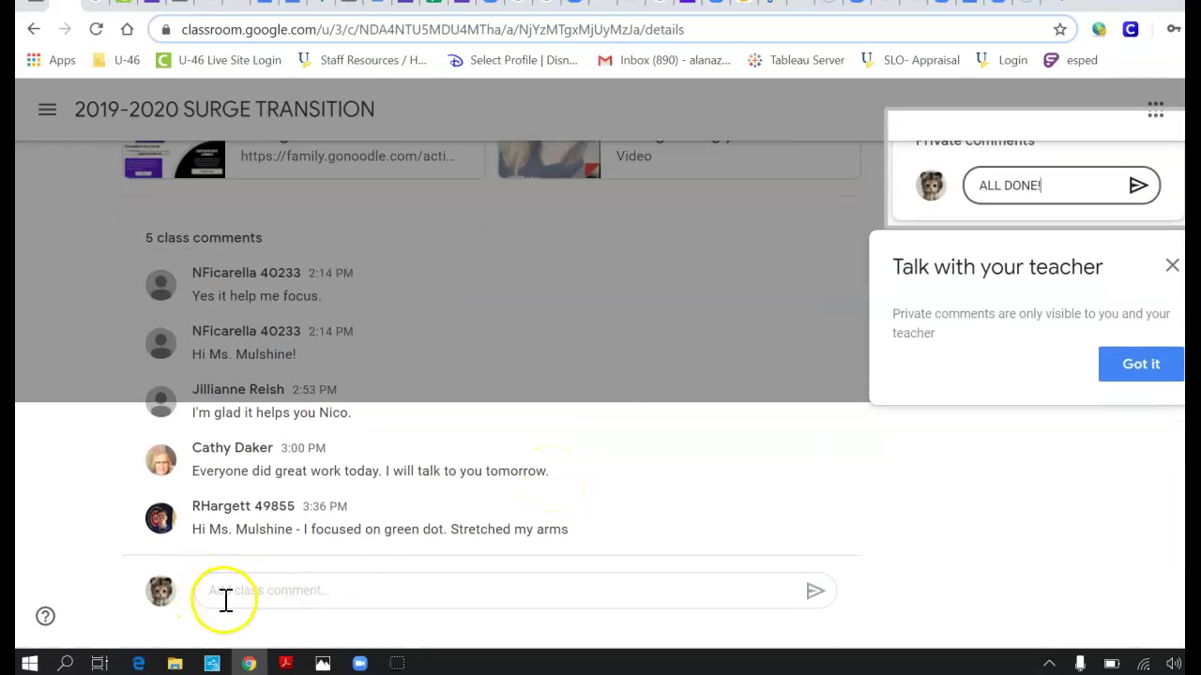
left_click(1172, 267)
scroll(999, 290, "up", 3)
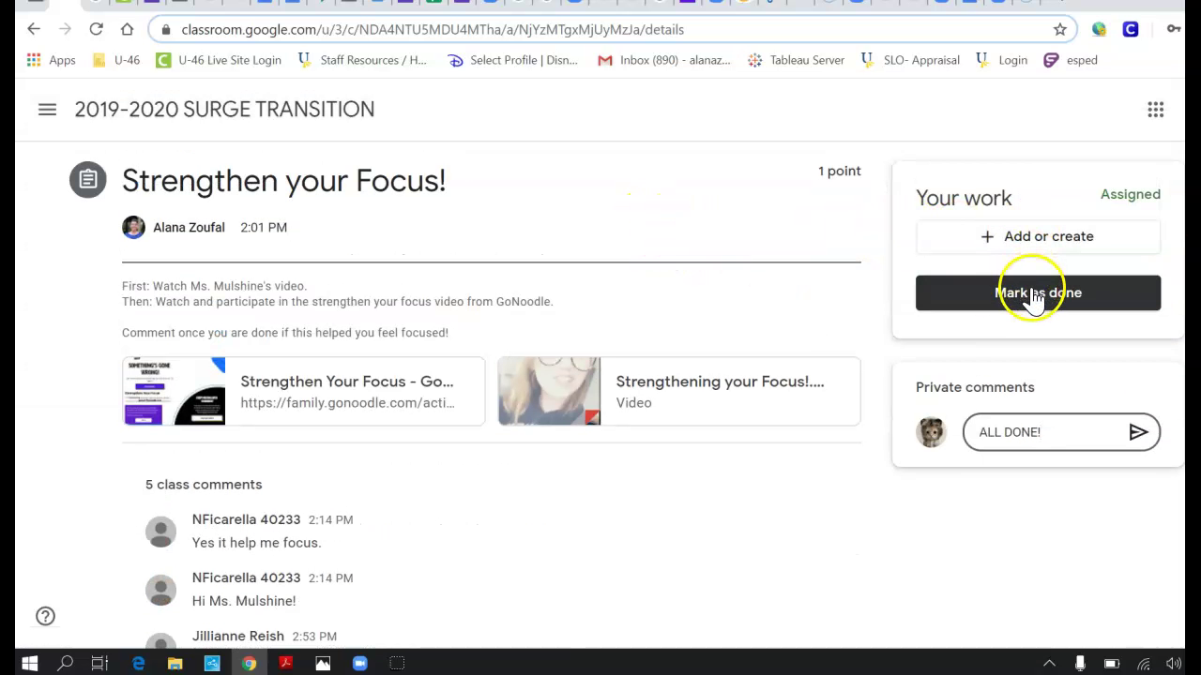
Compare the assignment's class comments and class comment field with its private comments area.
scroll(469, 495, "down", 4)
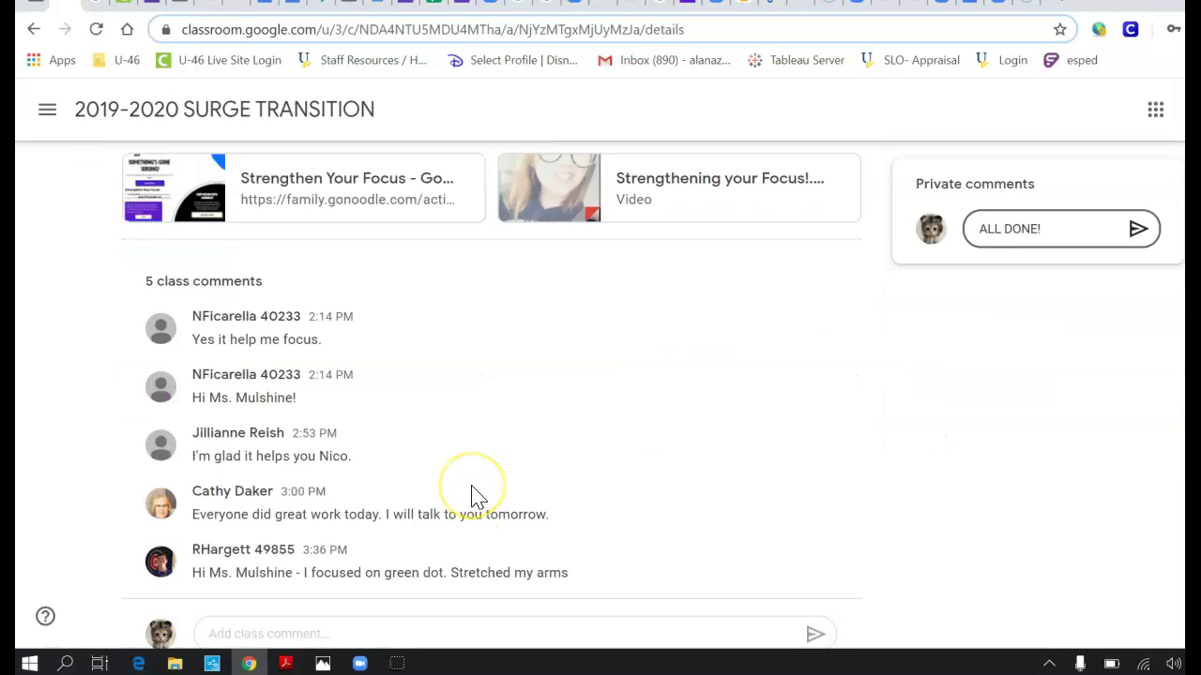
left_click(269, 590)
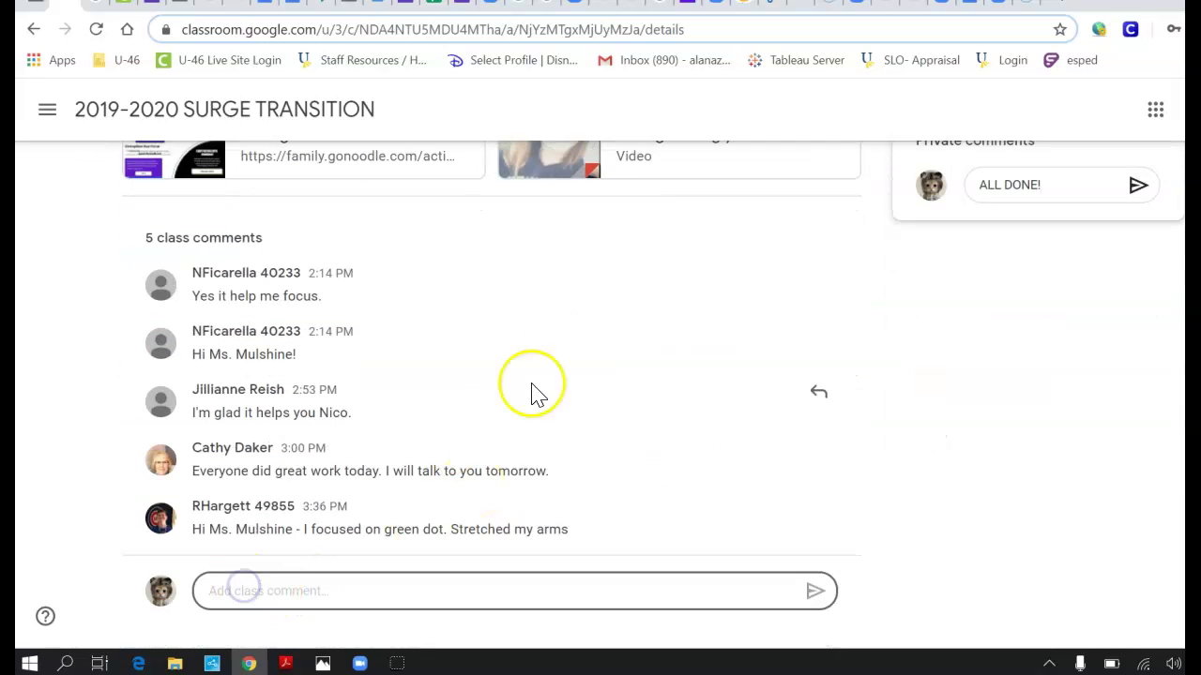
scroll(562, 359, "up", 4)
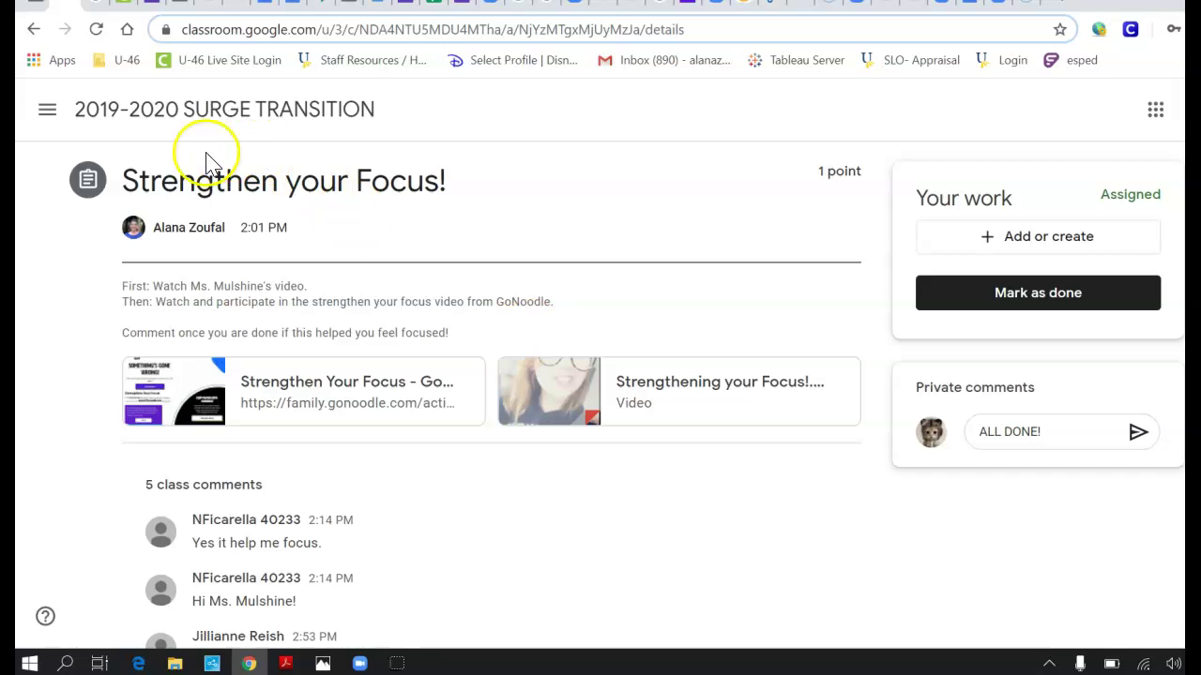
scroll(328, 290, "down", 4)
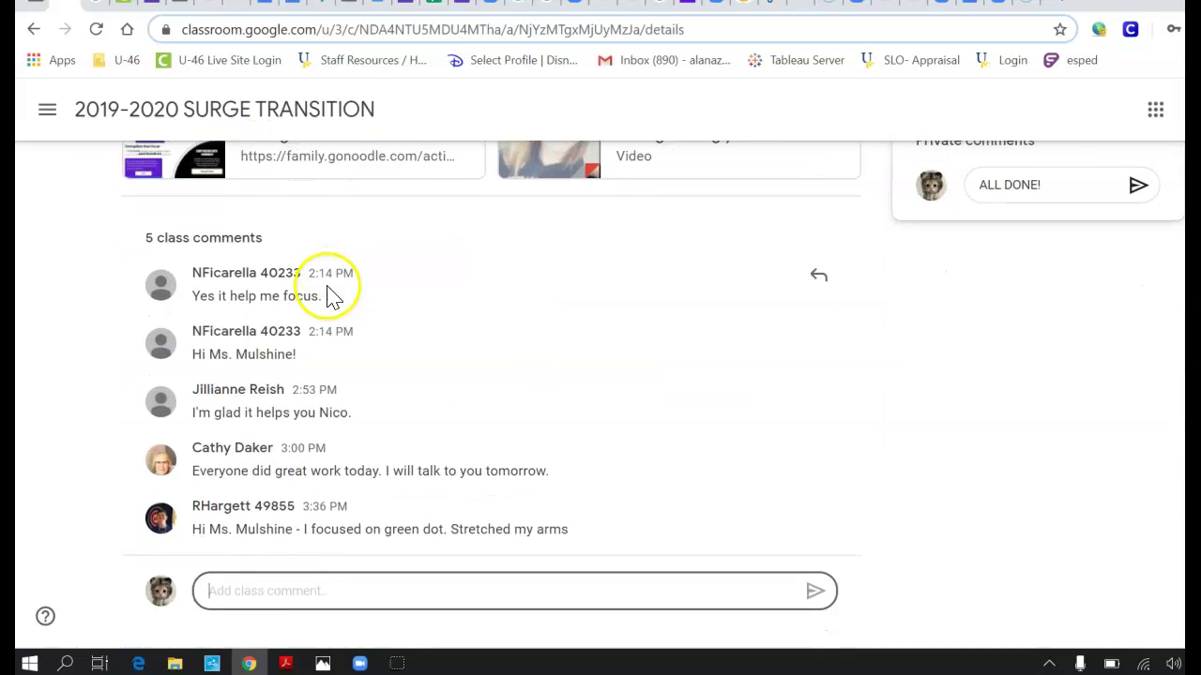
scroll(1000, 348, "up", 3)
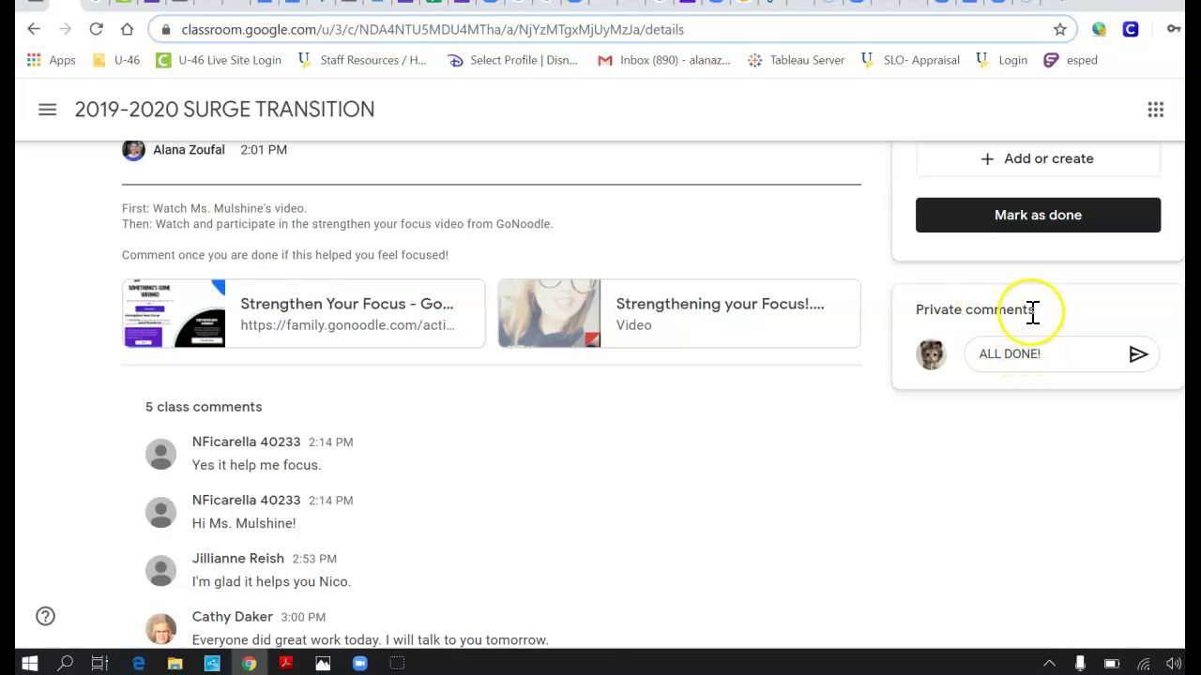
scroll(1052, 358, "down", 3)
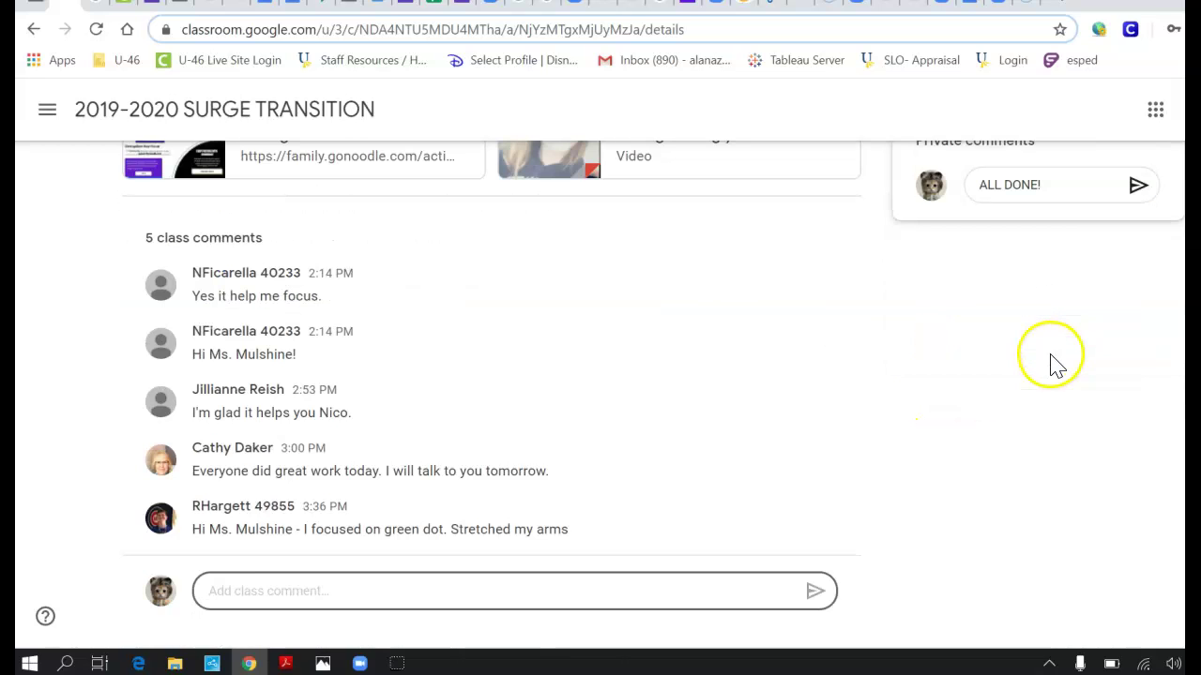
left_click(233, 591)
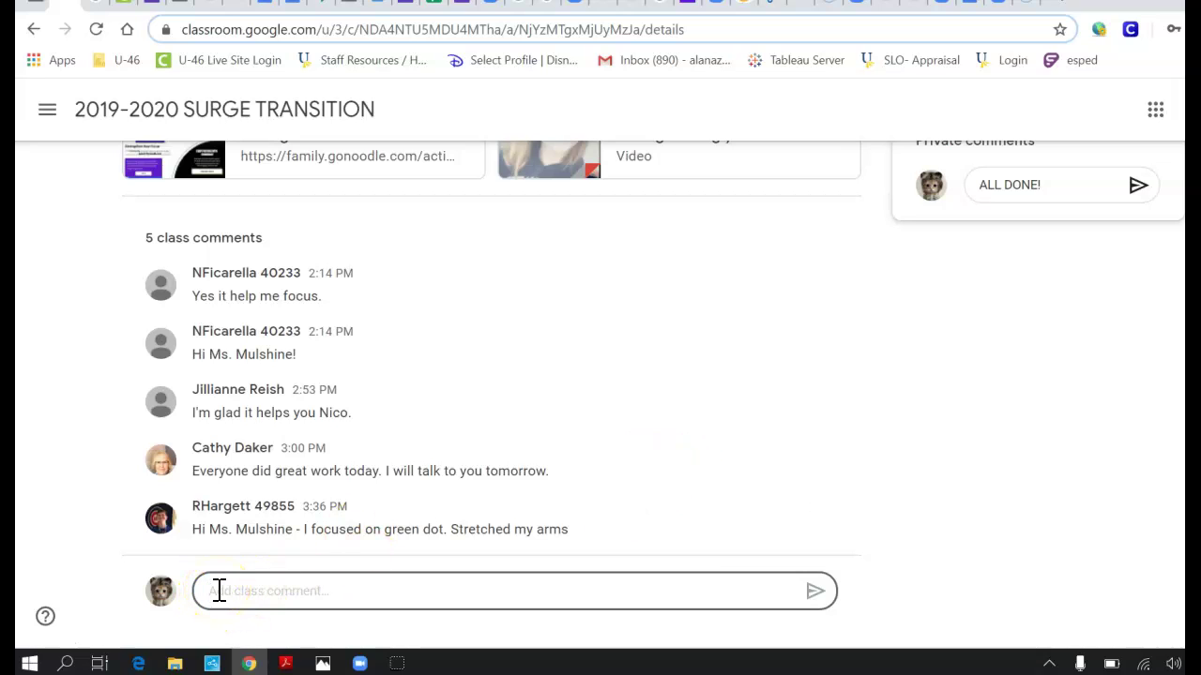
scroll(741, 441, "up", 3)
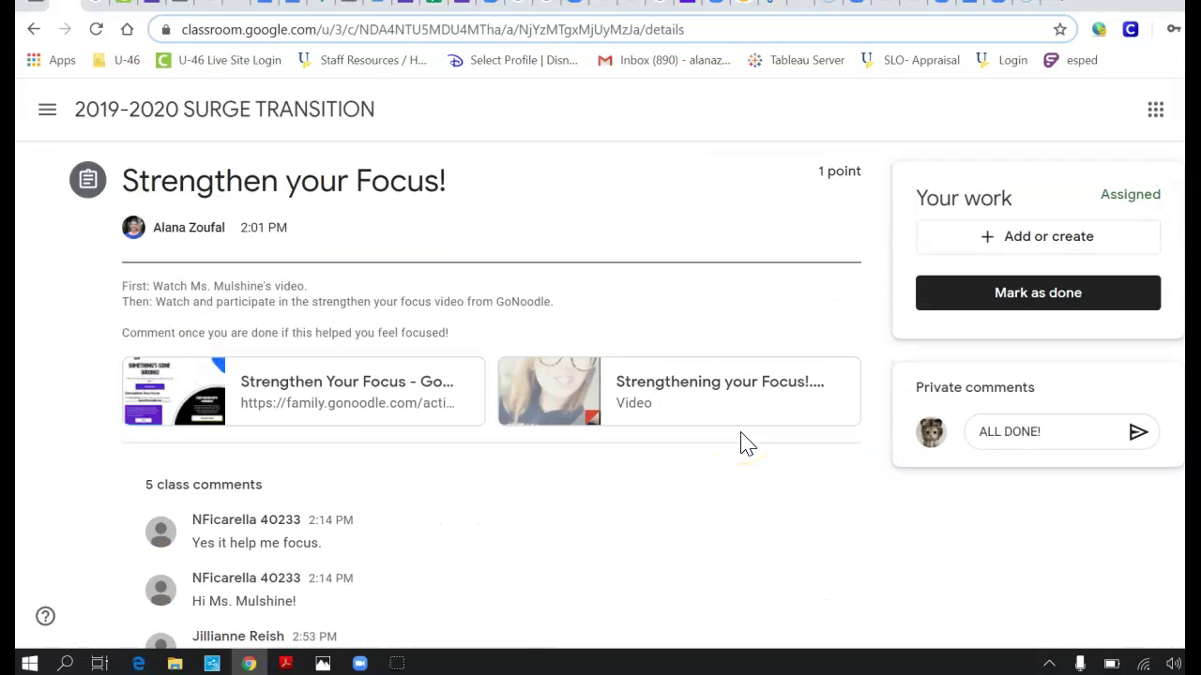
Mark the "Strengthen your Focus!" assignment as done without attached work, and return to the class stream, discarding the unsent private comment.
left_click(1055, 296)
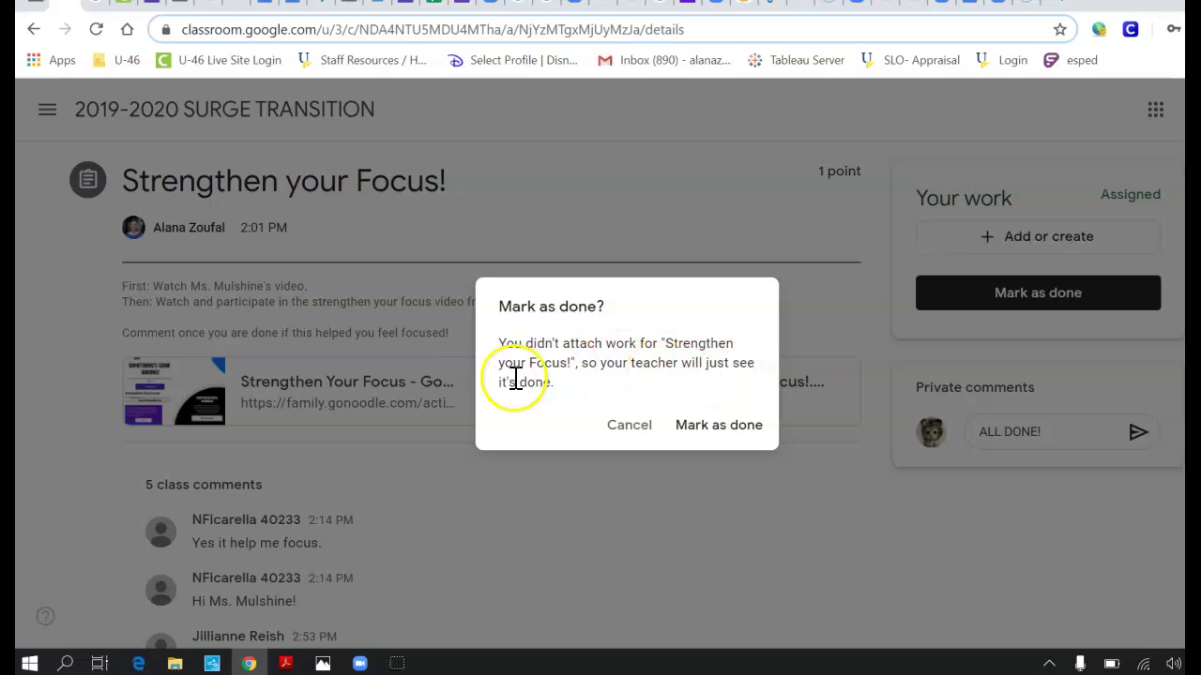
left_click(731, 437)
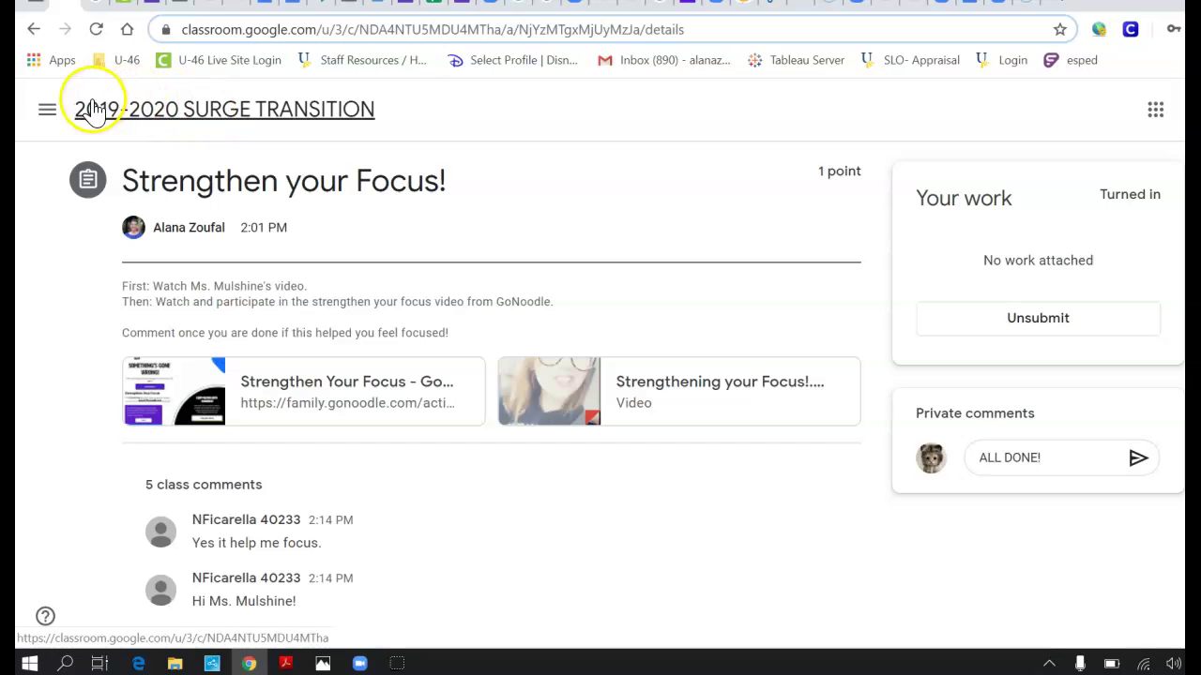
left_click(140, 113)
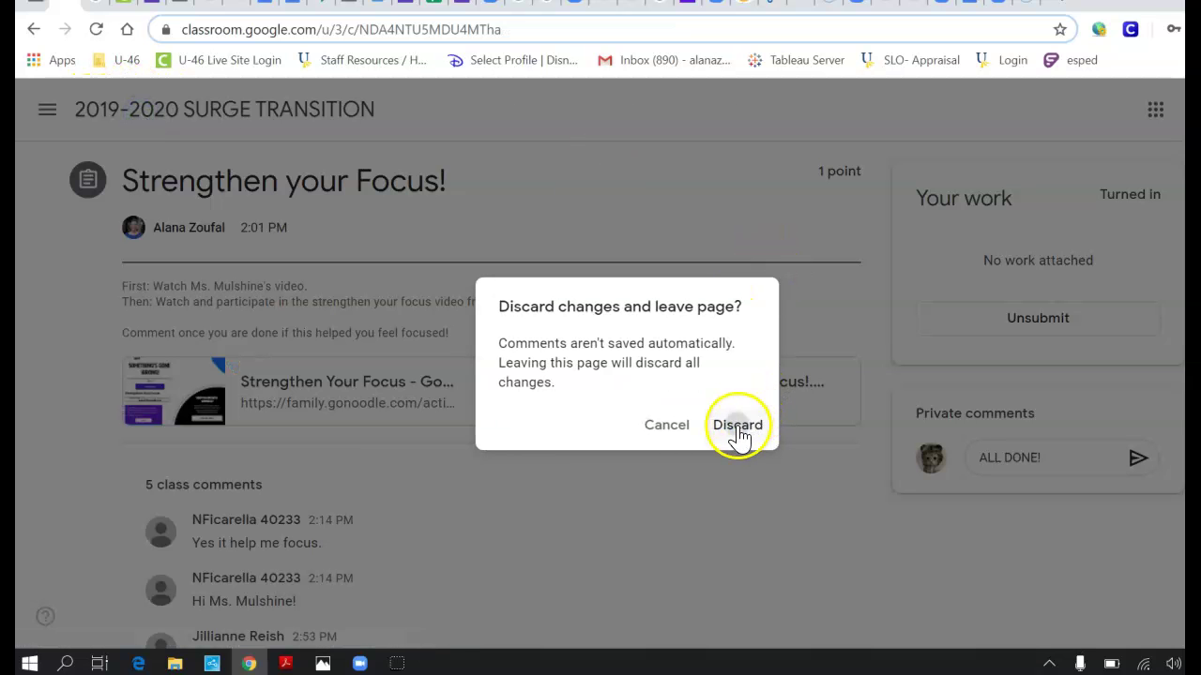
left_click(737, 428)
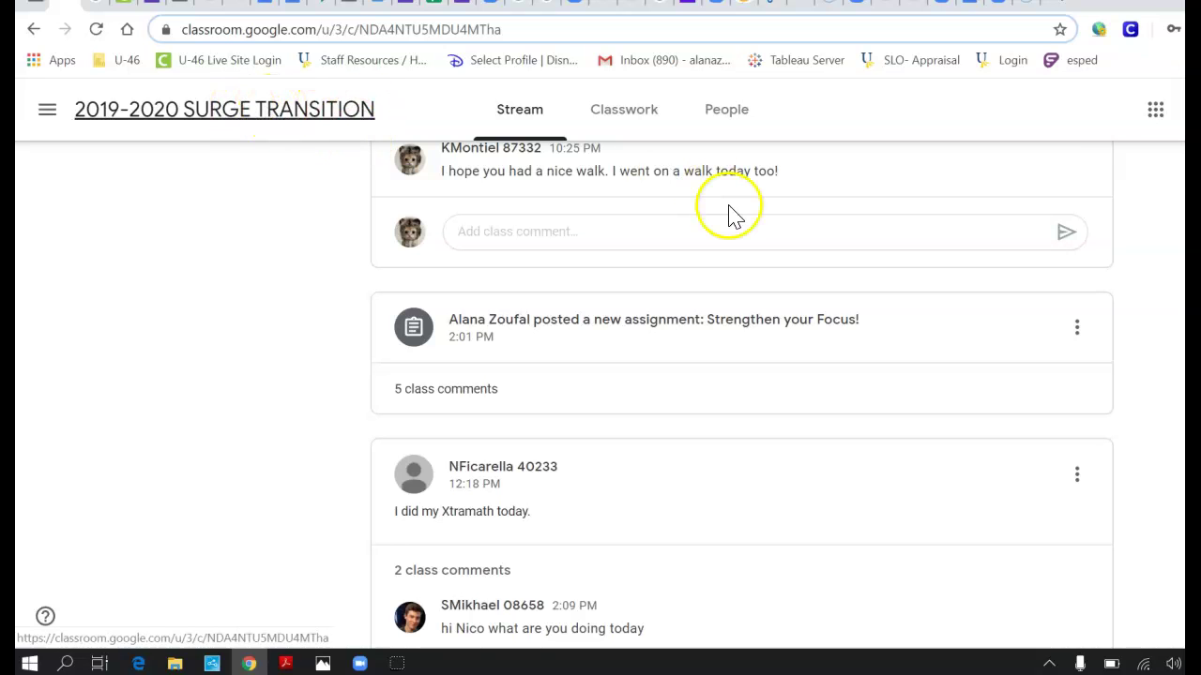
Open the class's Classwork list and look through the assignments and their due dates by topic.
scroll(729, 210, "up", 10)
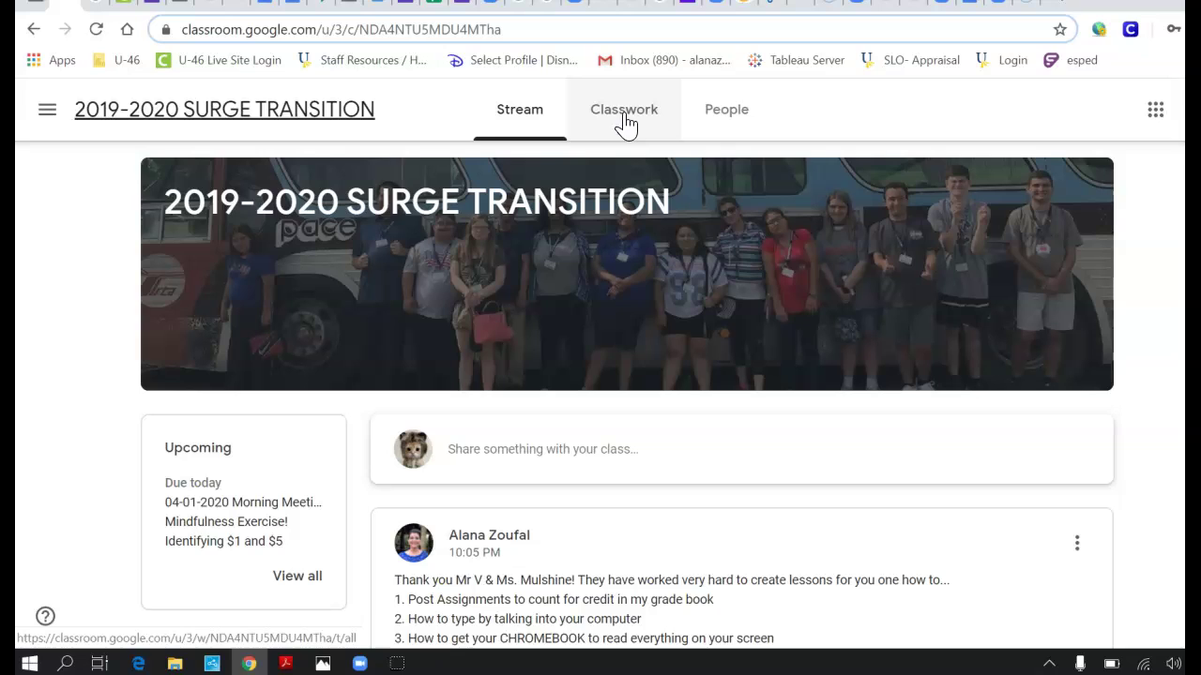
left_click(521, 121)
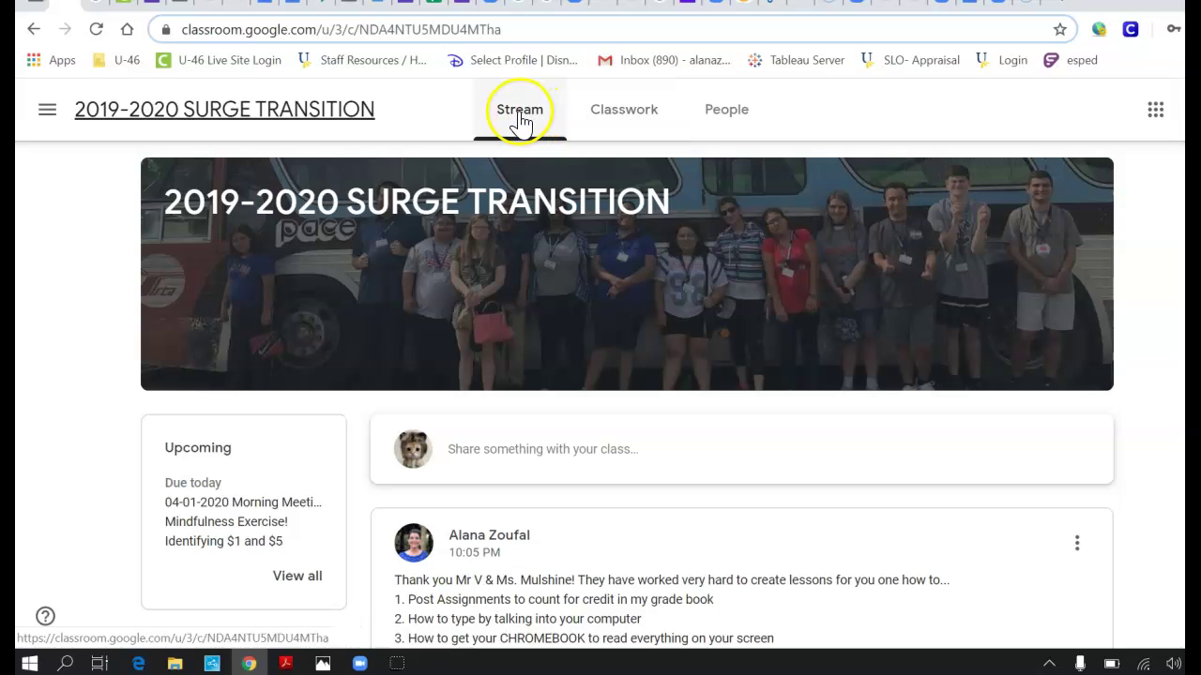
left_click(620, 122)
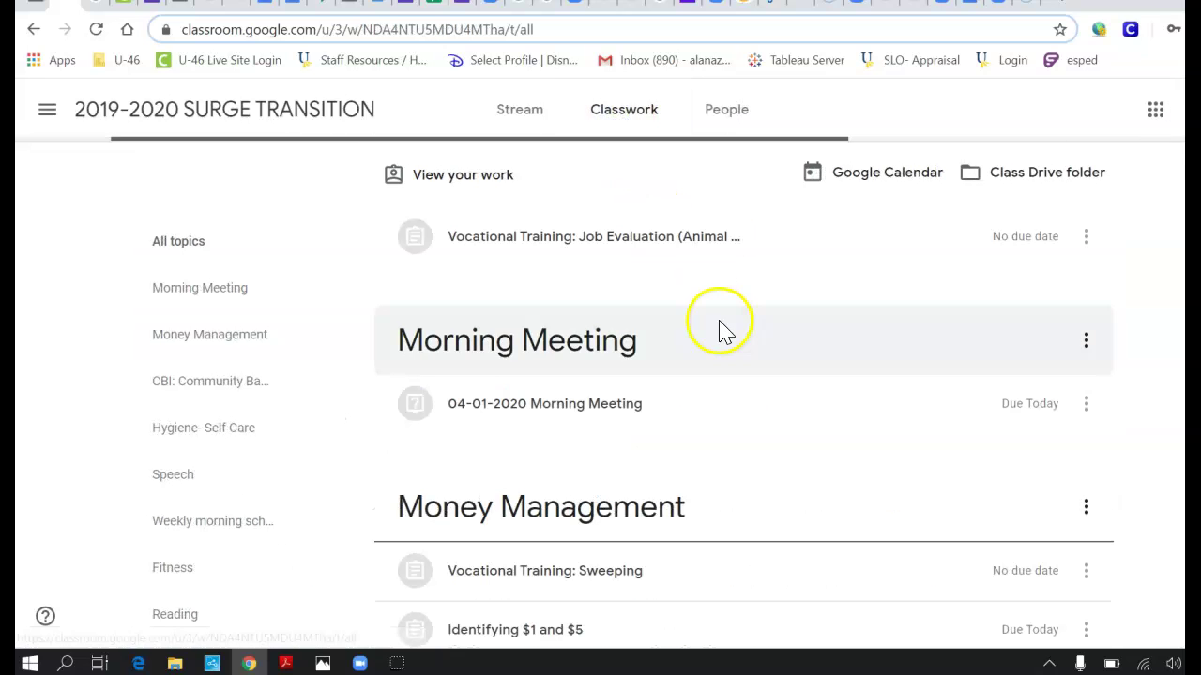
scroll(778, 466, "down", 1)
scroll(779, 466, "down", 1)
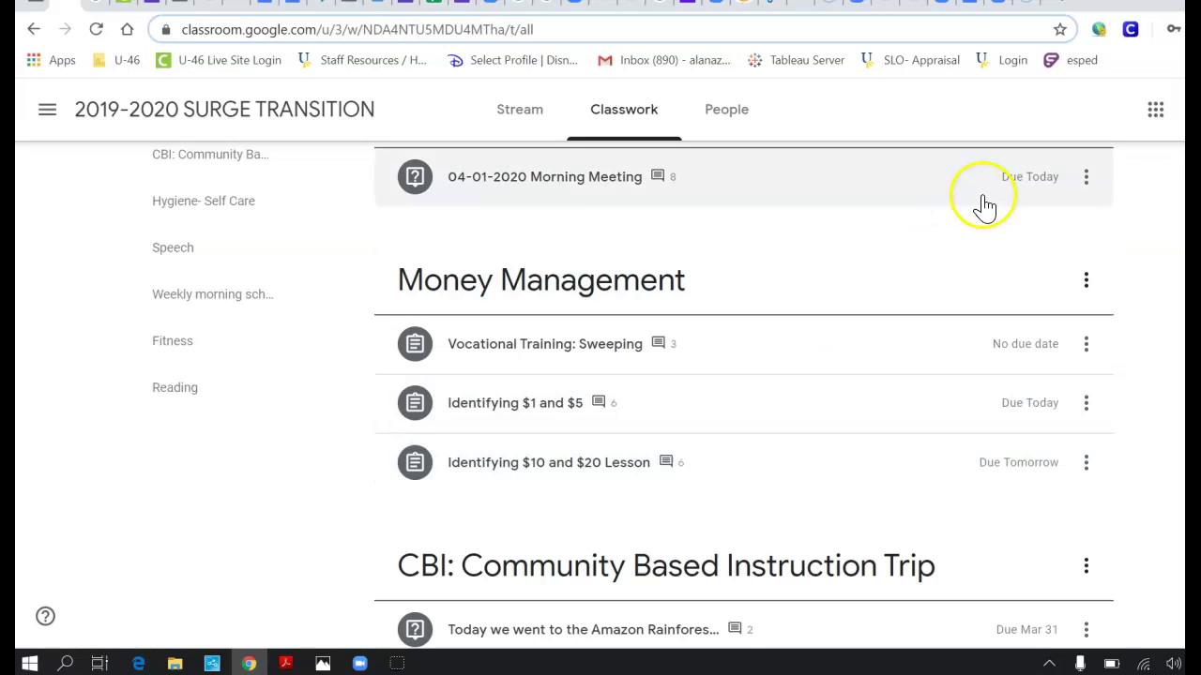
scroll(1025, 375, "down", 3)
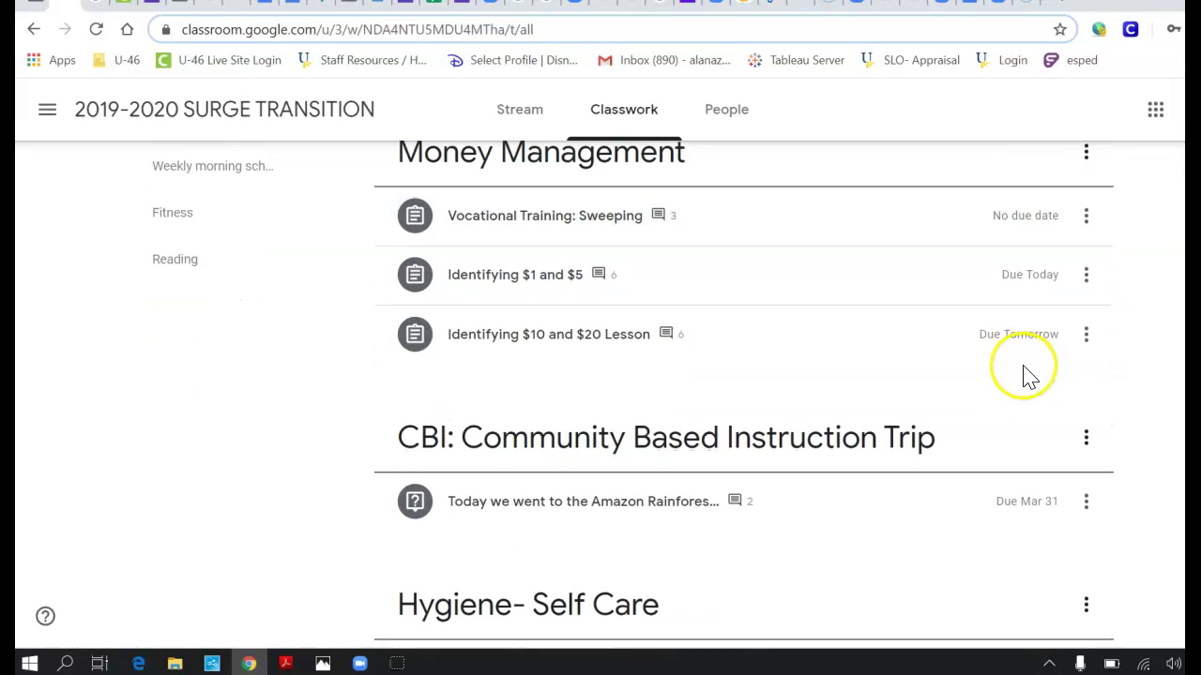
scroll(1025, 375, "down", 2)
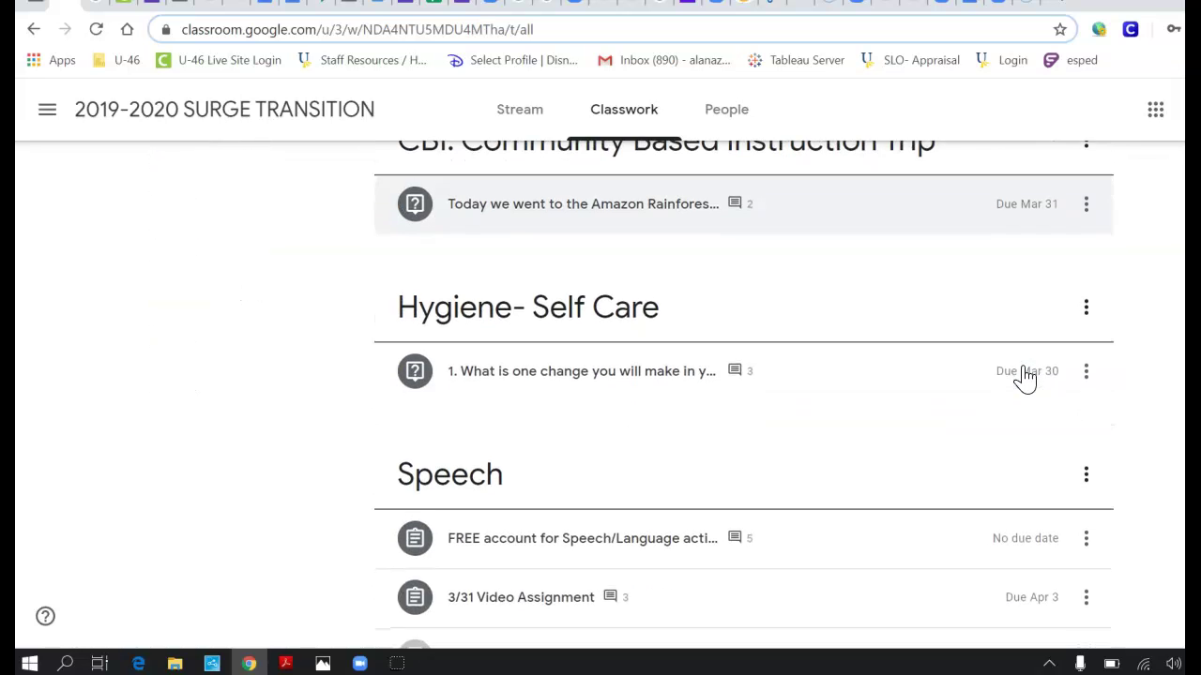
Expand the question under Hygiene- Self Care to review its status, instructions and options, and collapse it again.
left_click(656, 375)
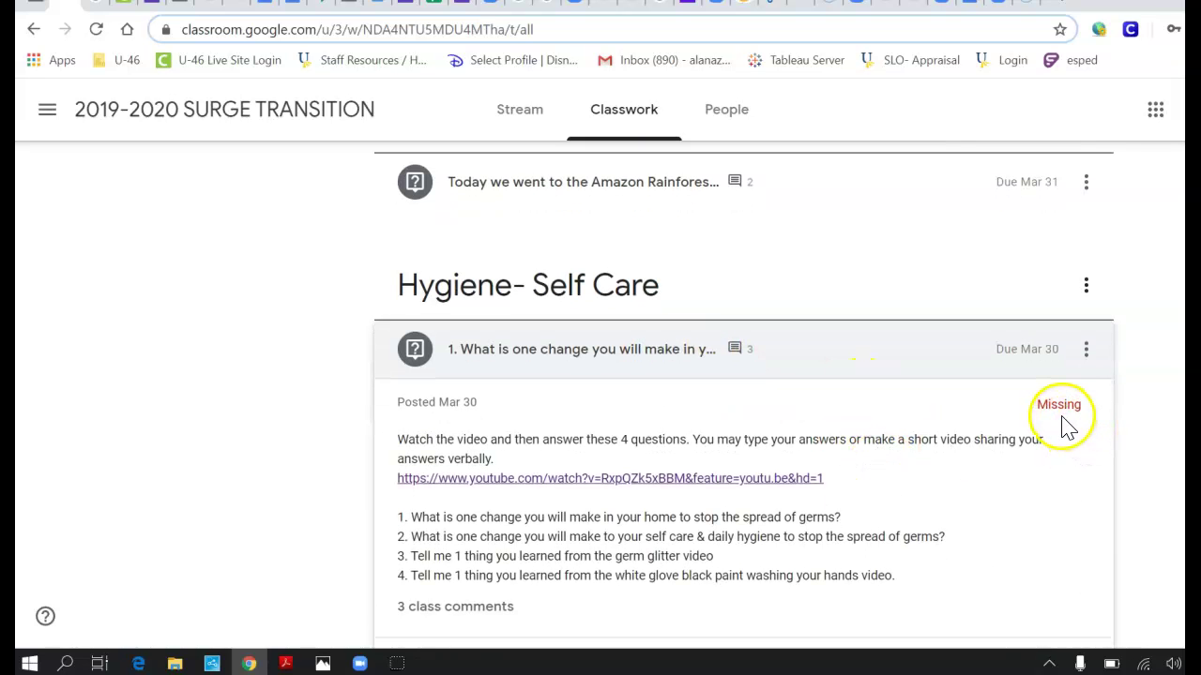
scroll(1067, 432, "down", 2)
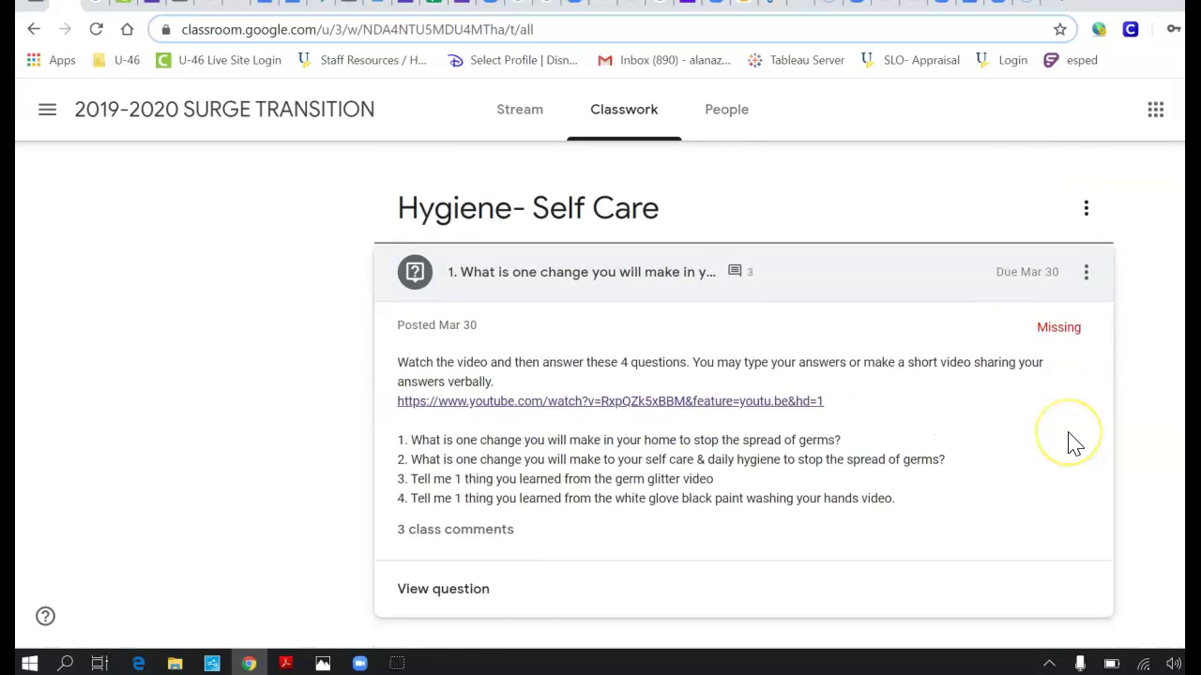
scroll(1067, 432, "up", 1)
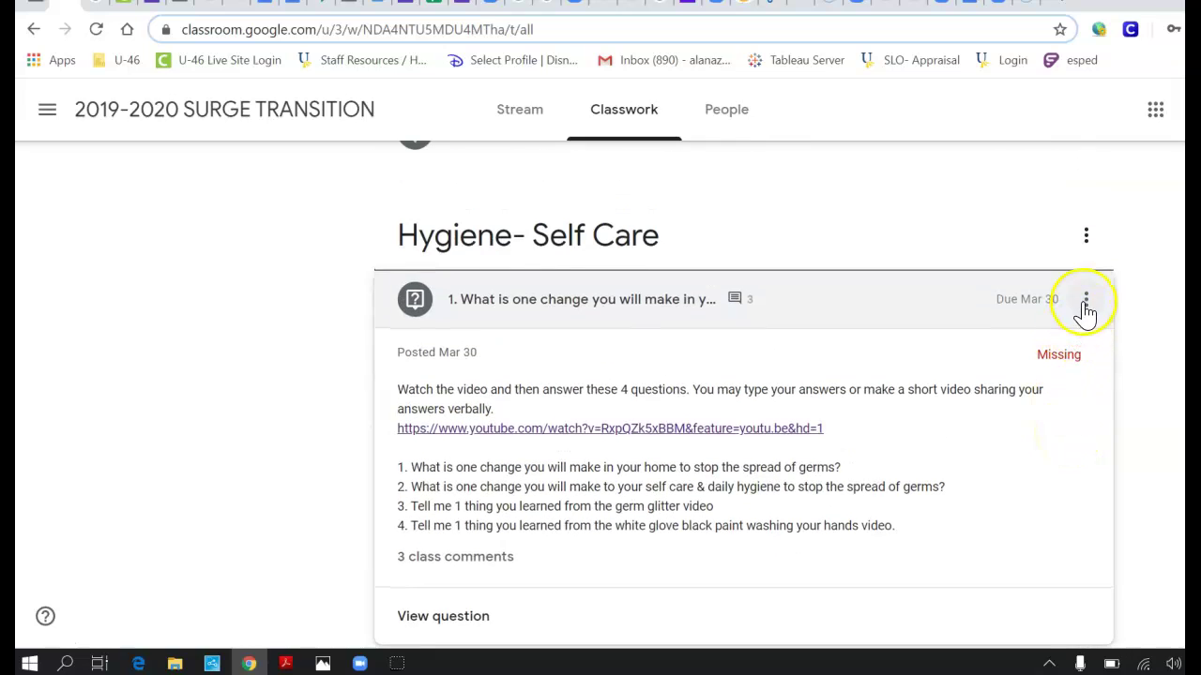
left_click(1086, 302)
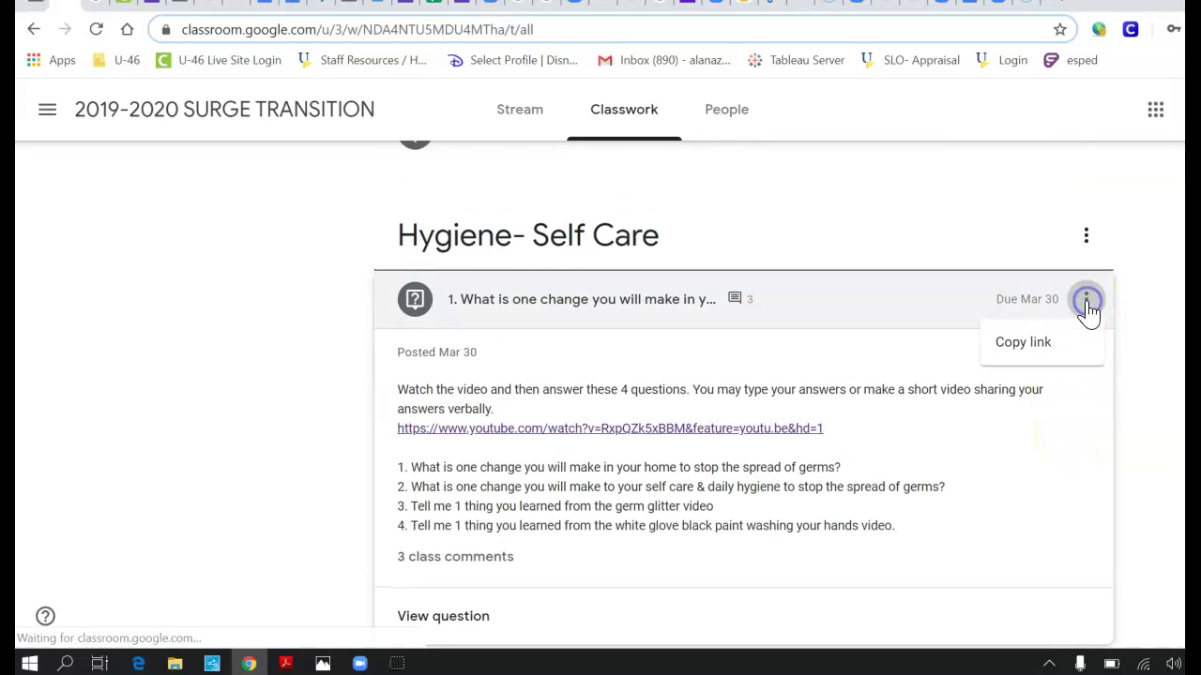
left_click(783, 369)
left_click(516, 300)
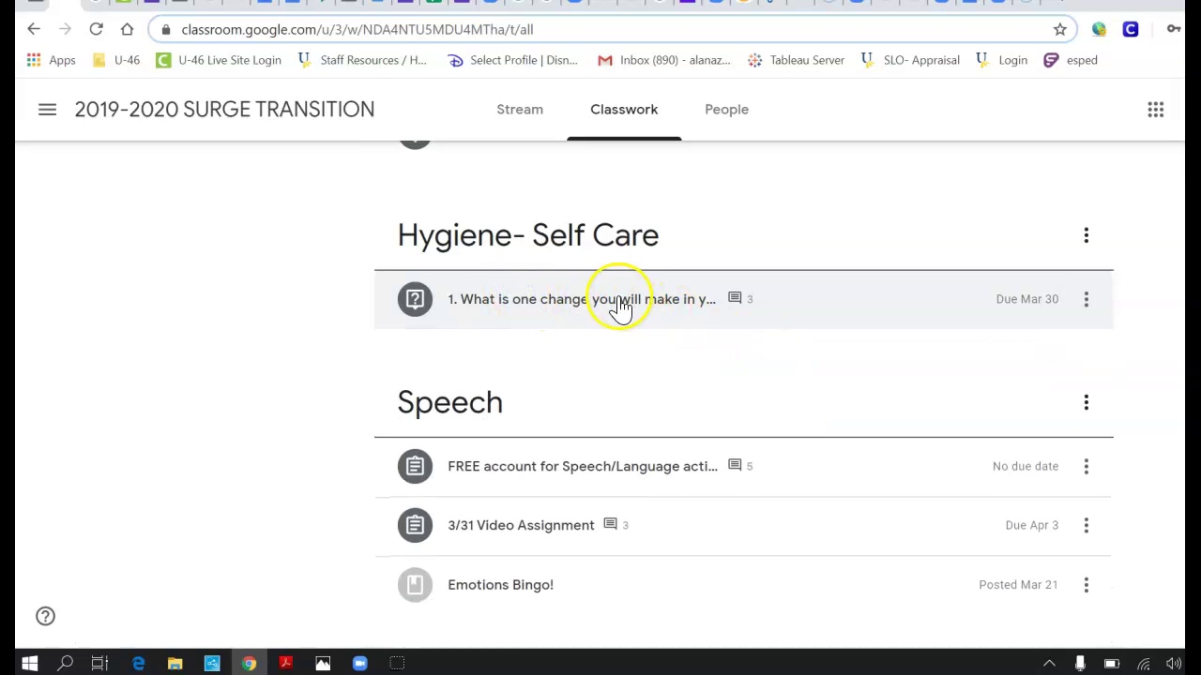
Open the full page of the Hygiene- Self Care question about stopping the spread of germs.
left_click(619, 304)
scroll(927, 410, "down", 2)
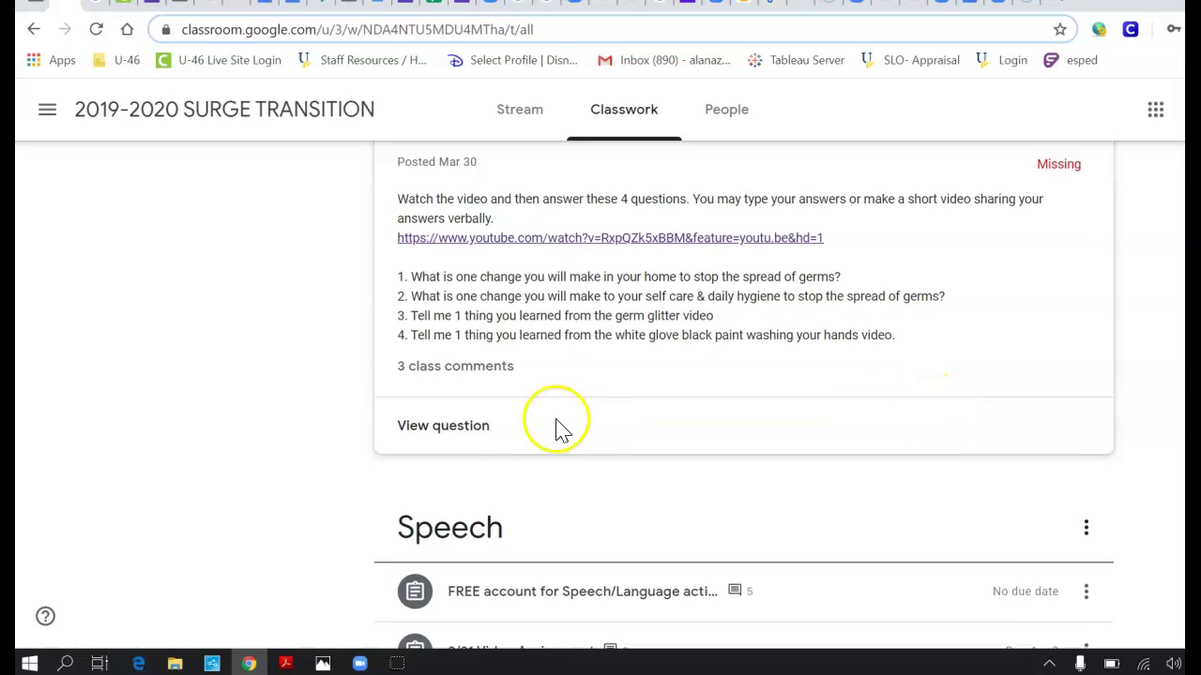
left_click(486, 428)
scroll(817, 375, "down", 1)
scroll(818, 365, "up", 1)
Enter "1. I will wash my hands" as the first line of the answer to the germs question.
left_click(955, 229)
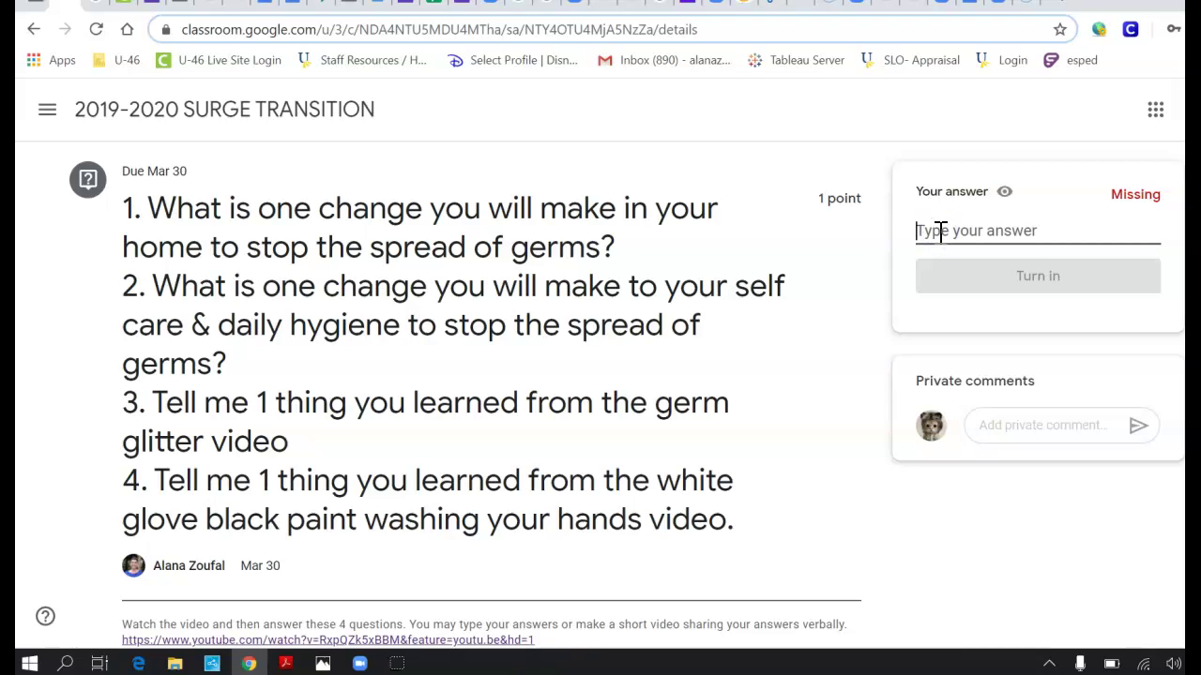
type("I will wash my hands")
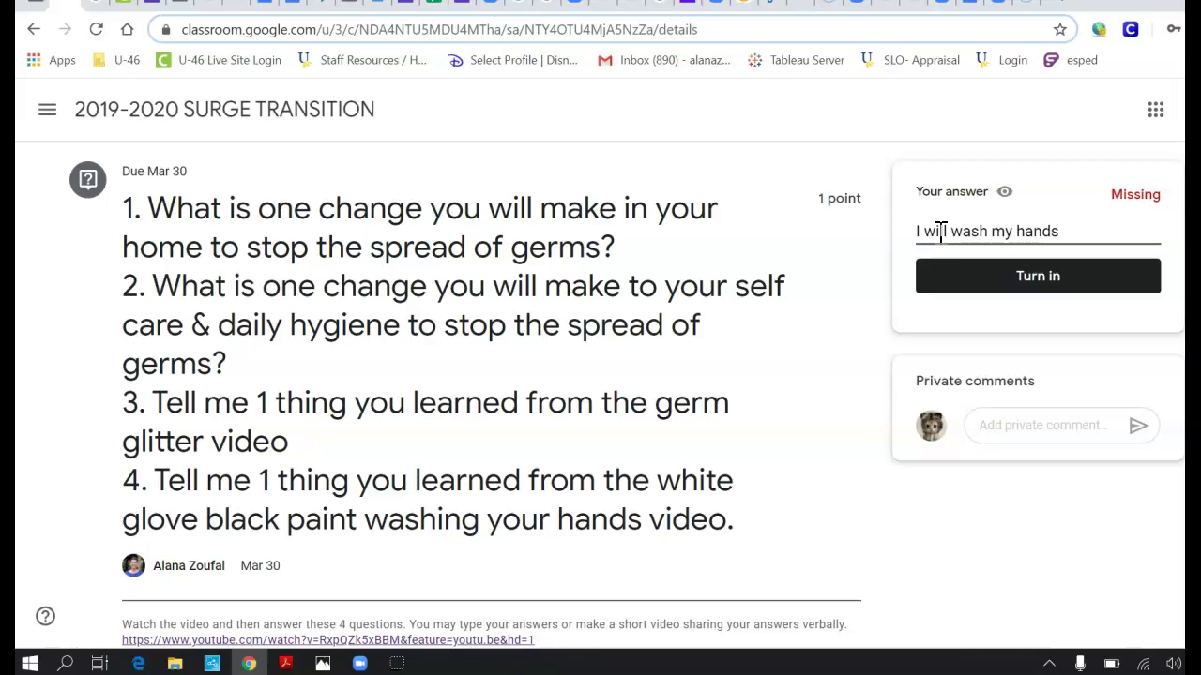
left_click(939, 231)
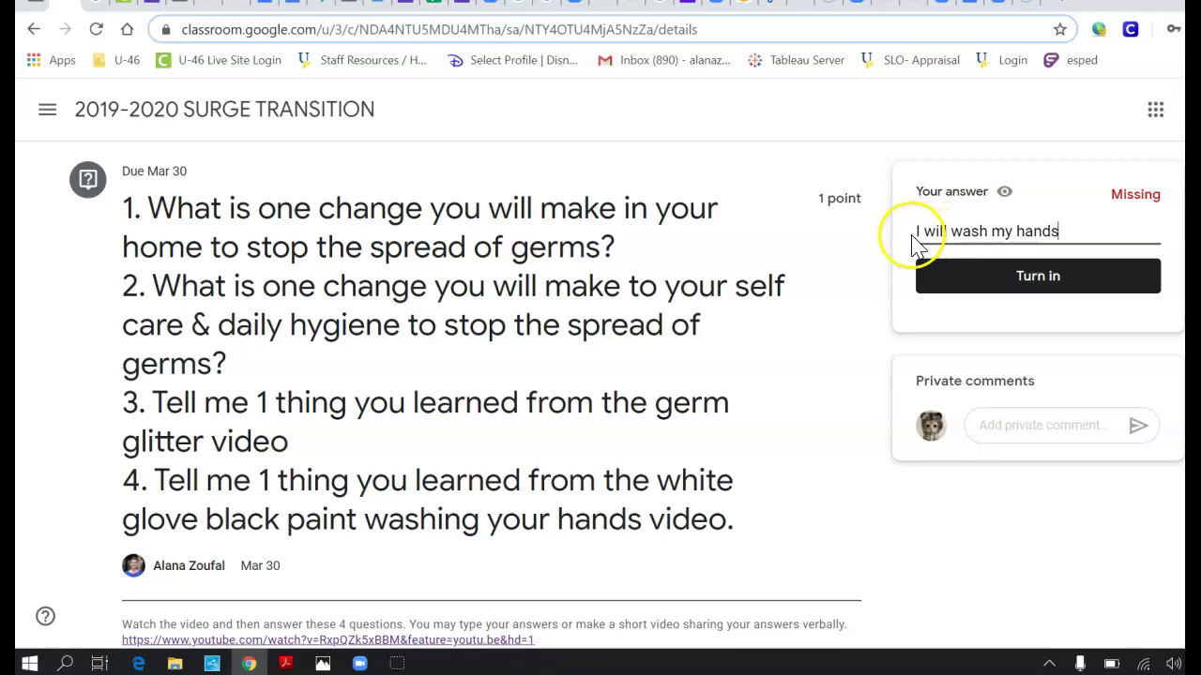
left_click(913, 233)
left_click(924, 231)
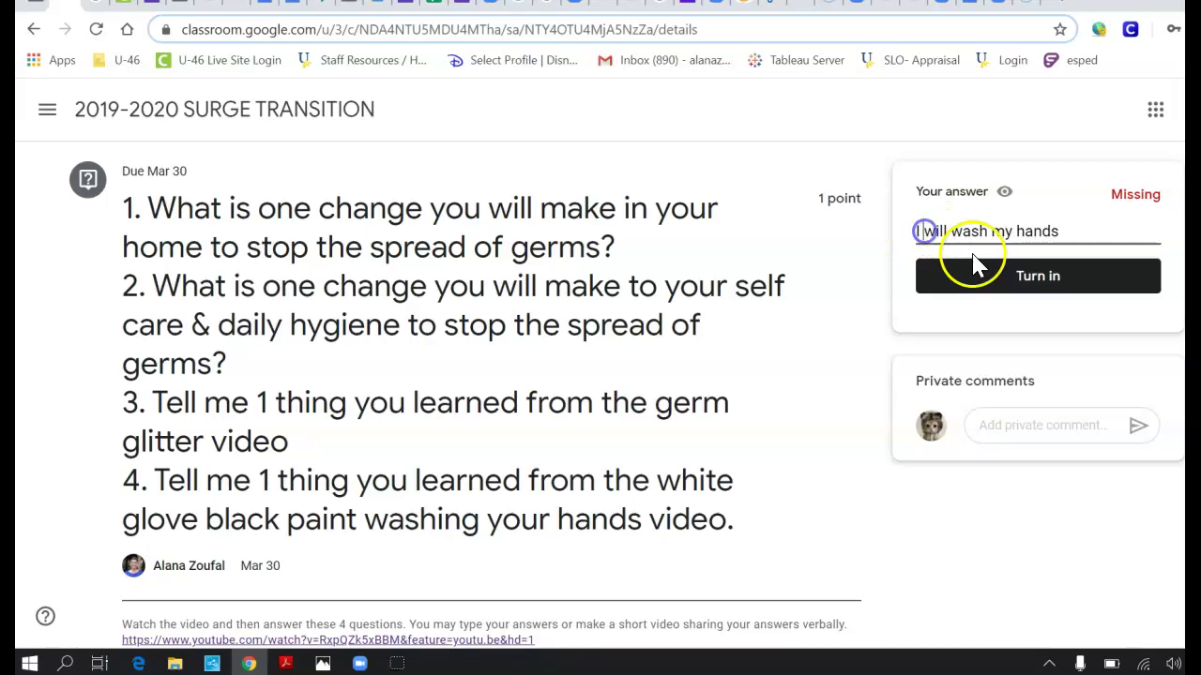
type("1.")
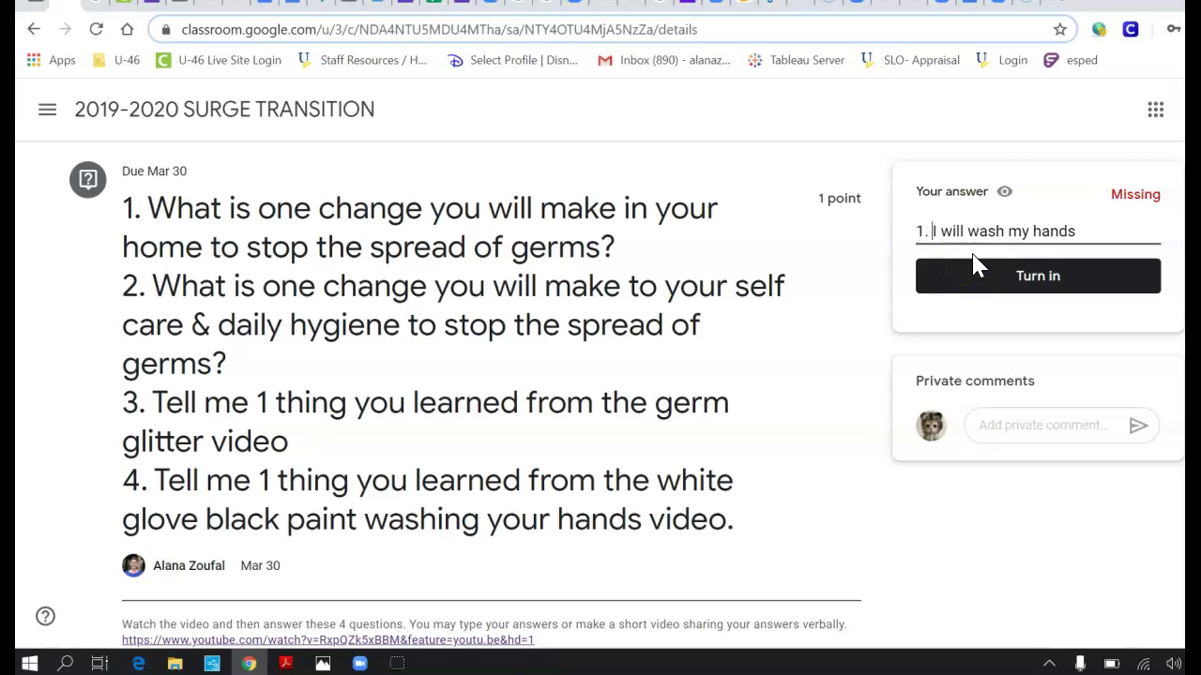
Start a second answer line numbered 2 below the handwashing answer.
left_click(1093, 228)
key("Return")
type("2")
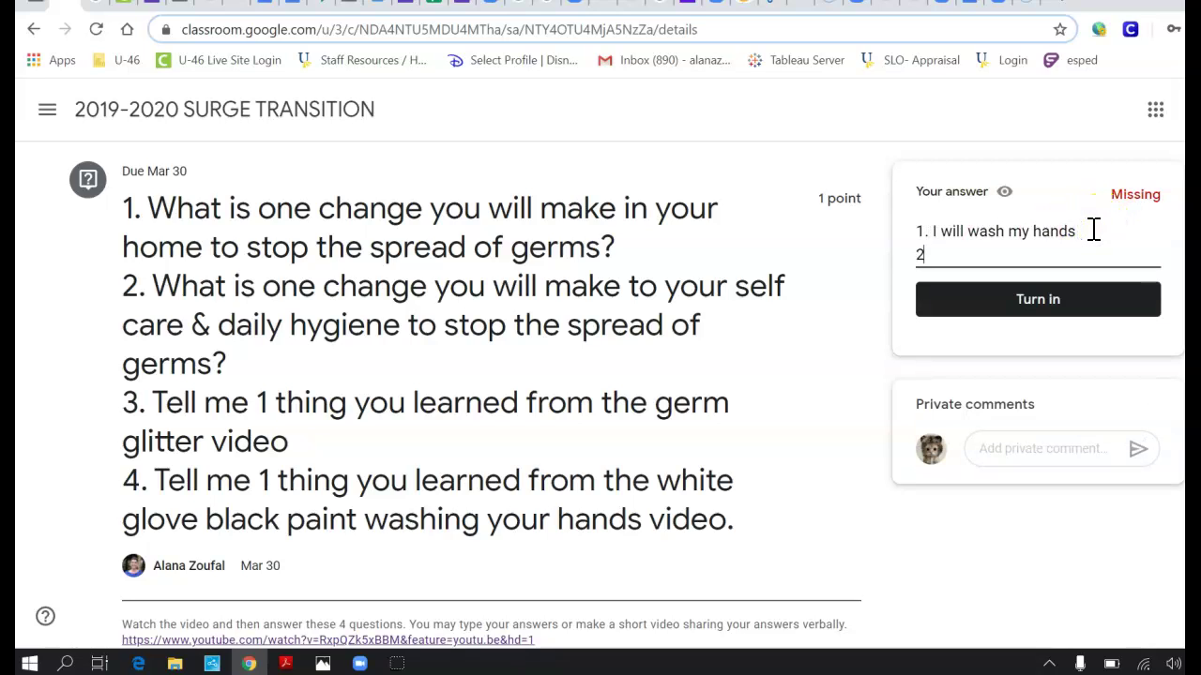